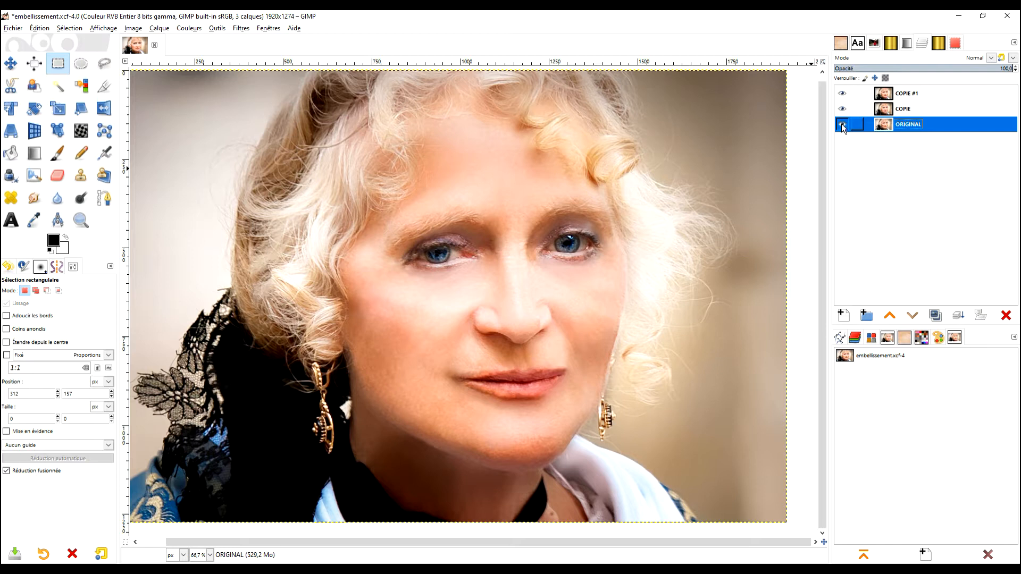
- Compare the portrait before and after retouching by isolating the ORIGINAL layer and restoring all layers
shift+click(841, 124)
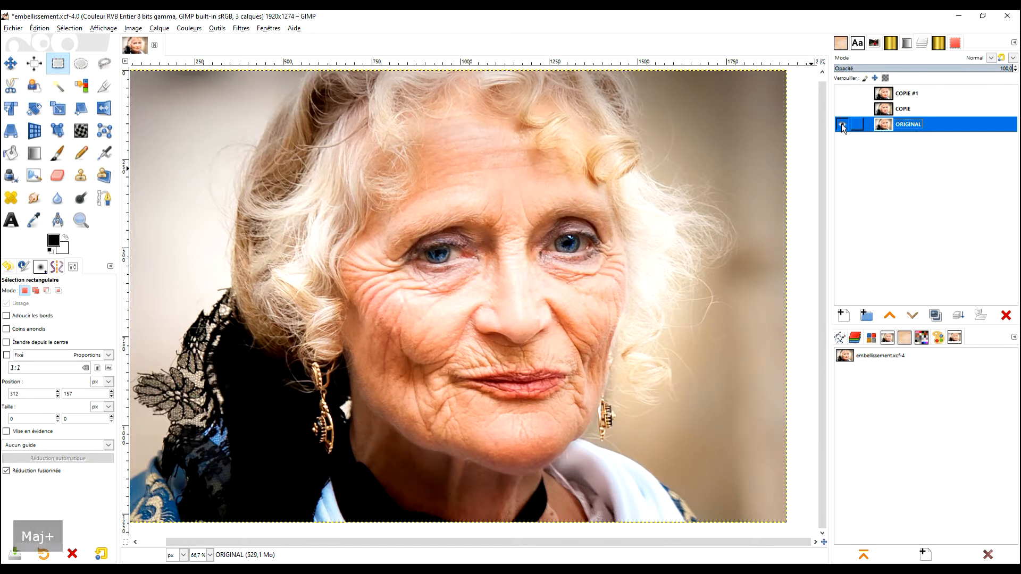
shift+click(841, 125)
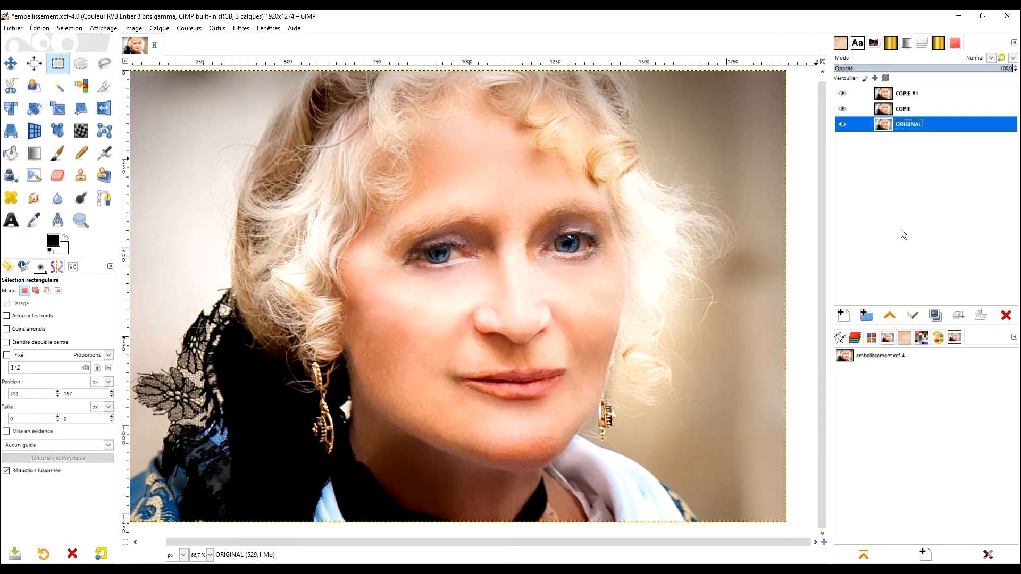
shift+click(842, 125)
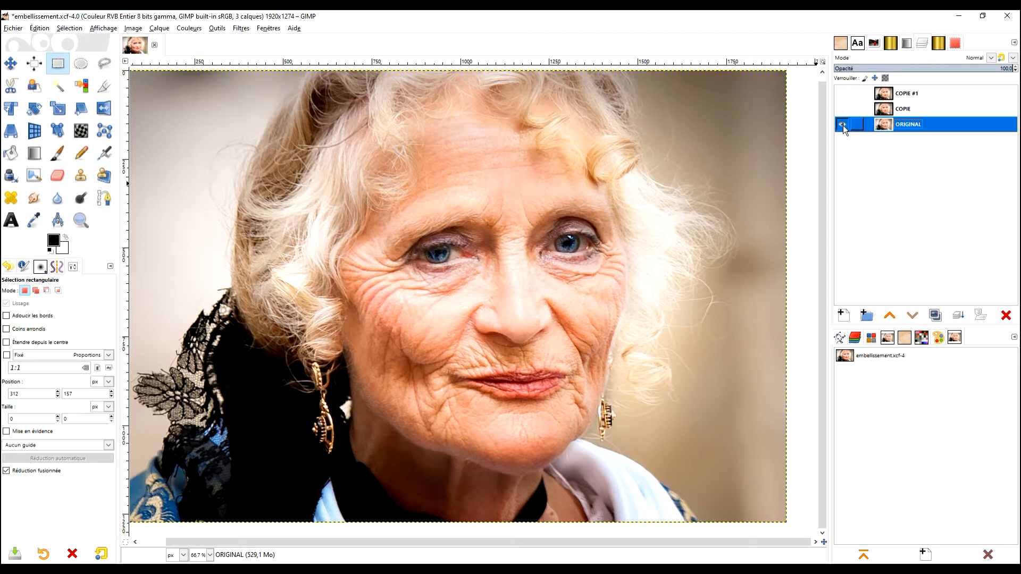
shift+click(842, 125)
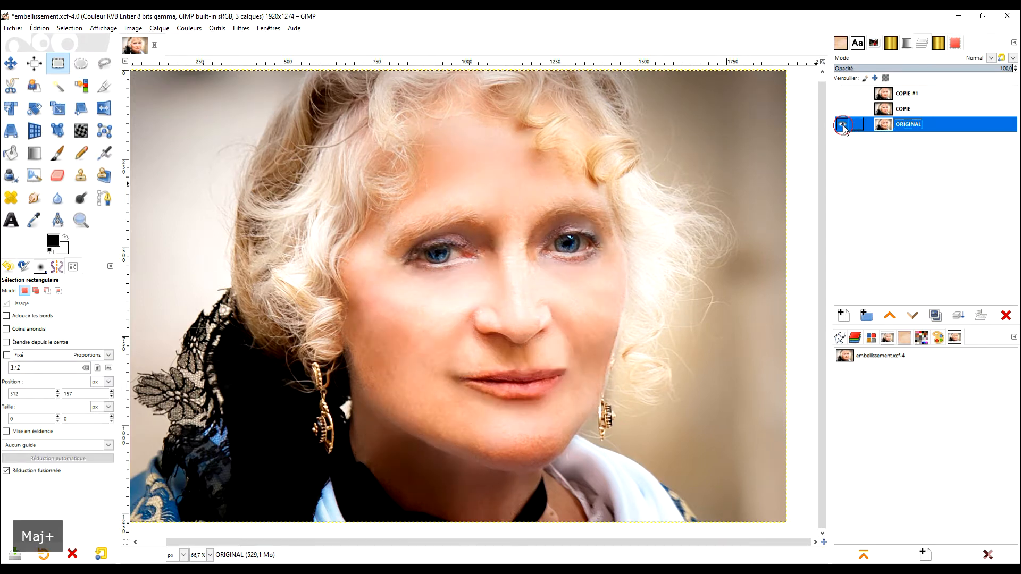
shift+click(842, 125)
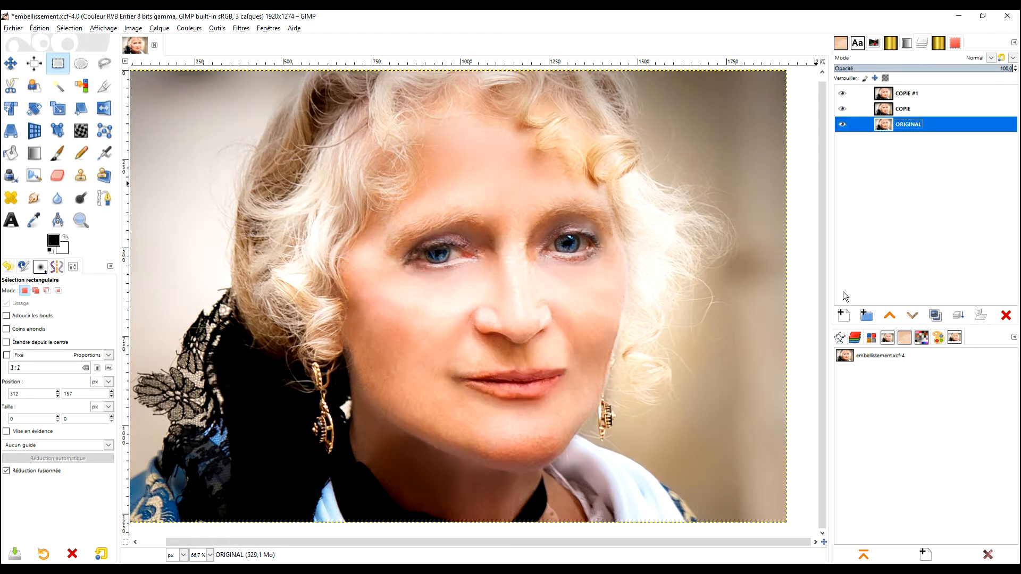
- Create a layer group beneath the ORIGINAL layer, hide it, and name it "archives"
click(867, 316)
drag(911, 124, 922, 157)
click(842, 140)
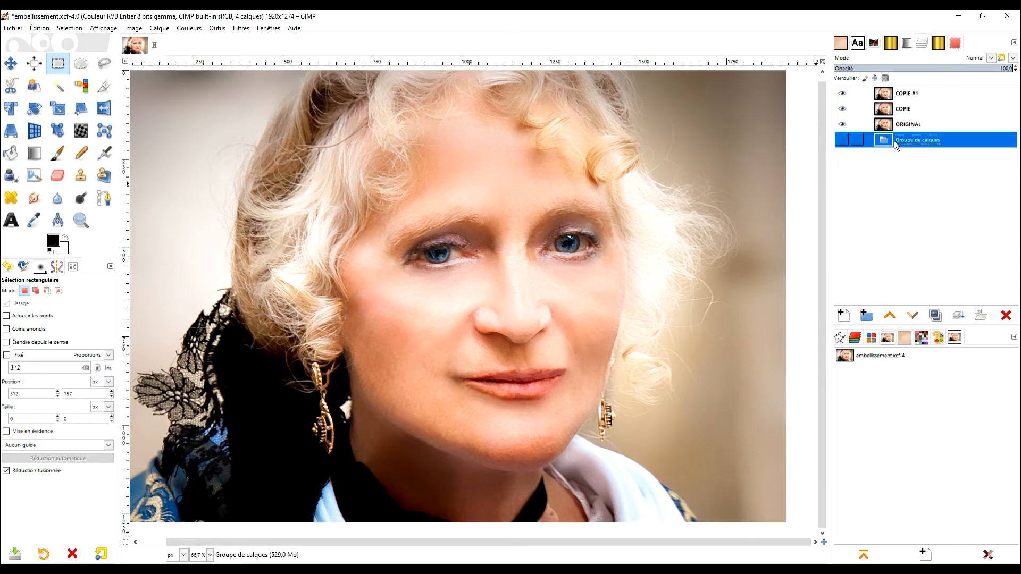
double_click(914, 141)
key(Caps_Lock)
text(ar)
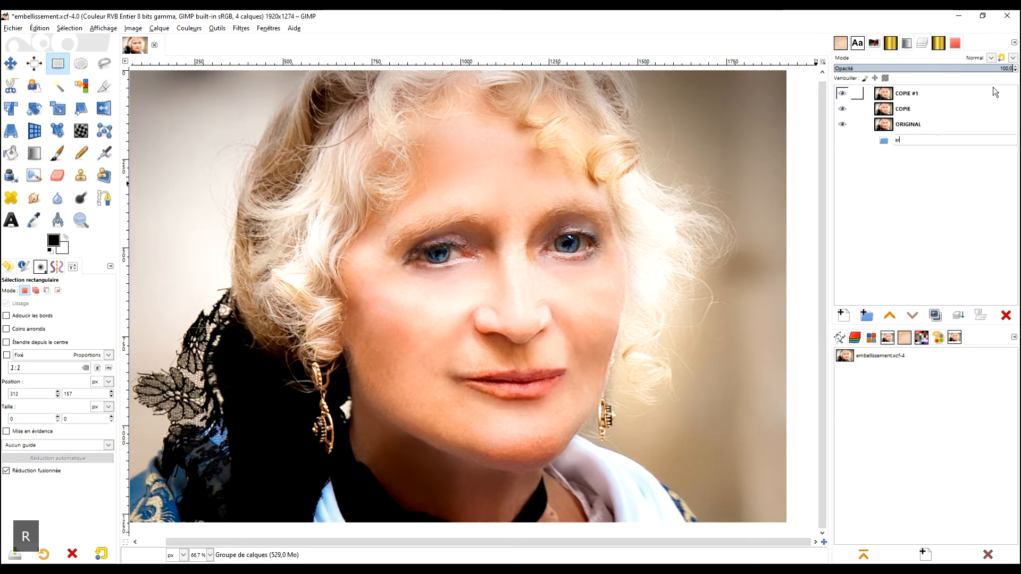
text(chives)
key(Return)
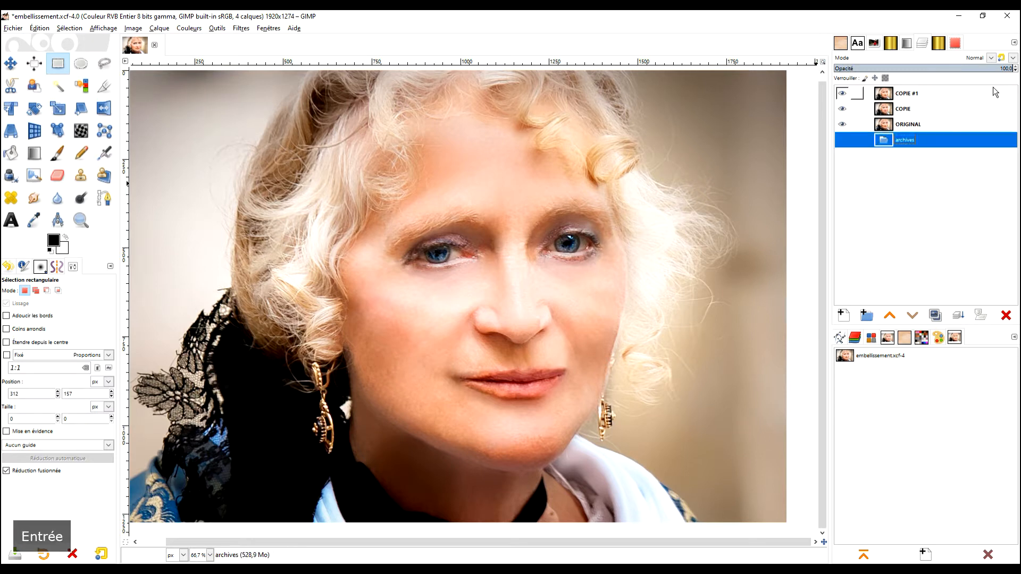
- Create a new layer from the visible image above the COPIE #1 layer
click(902, 96)
right_click(888, 96)
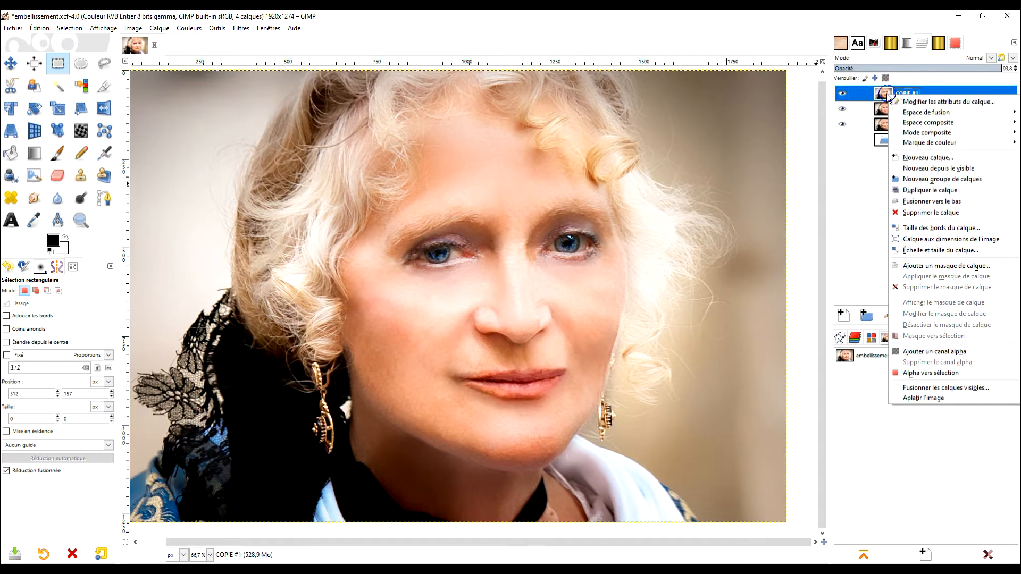
click(942, 168)
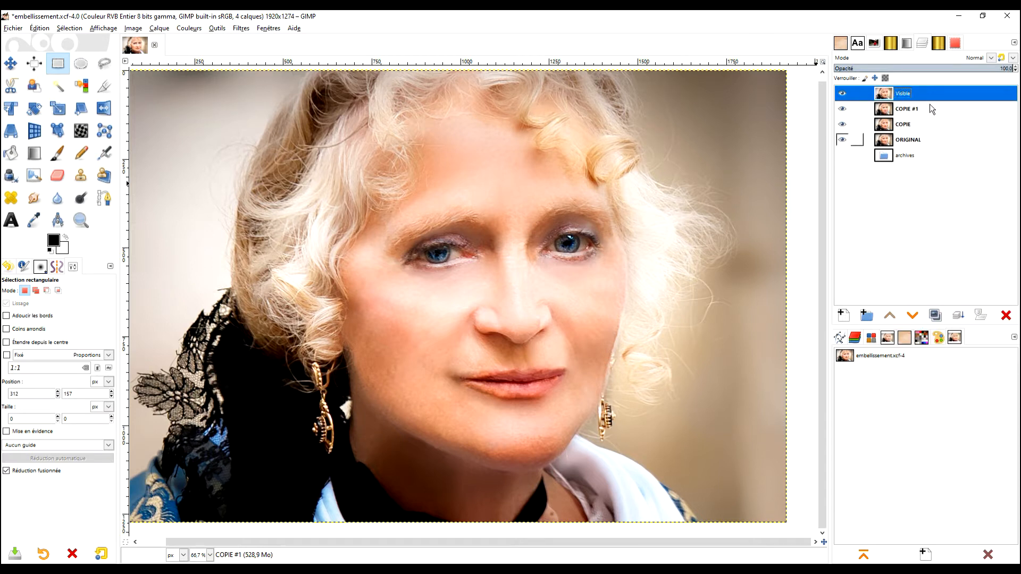
- Hide the COPIE #1 and COPIE layers and store them in the collapsed archives group
click(887, 110)
click(842, 110)
click(842, 124)
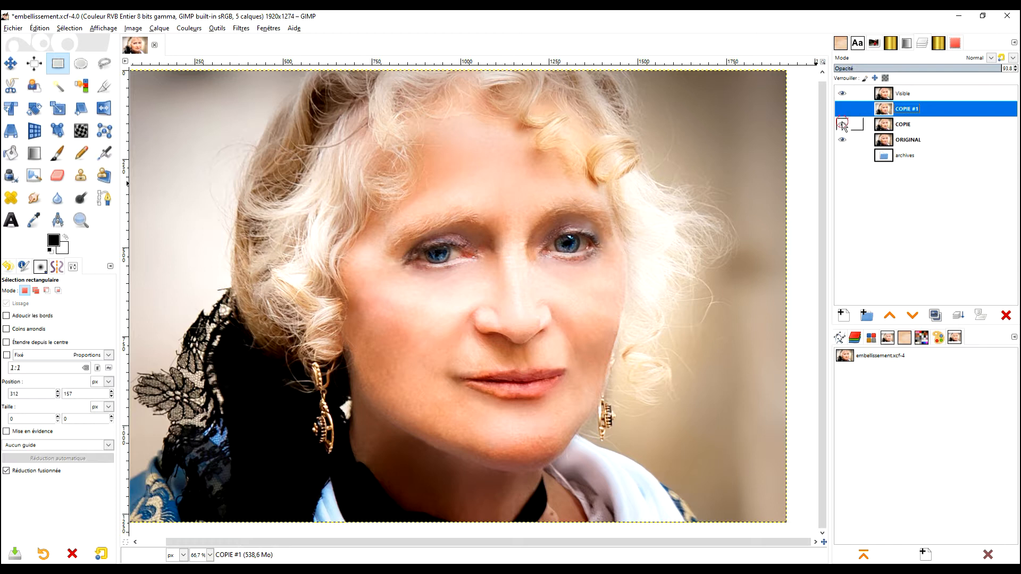
drag(891, 127, 905, 155)
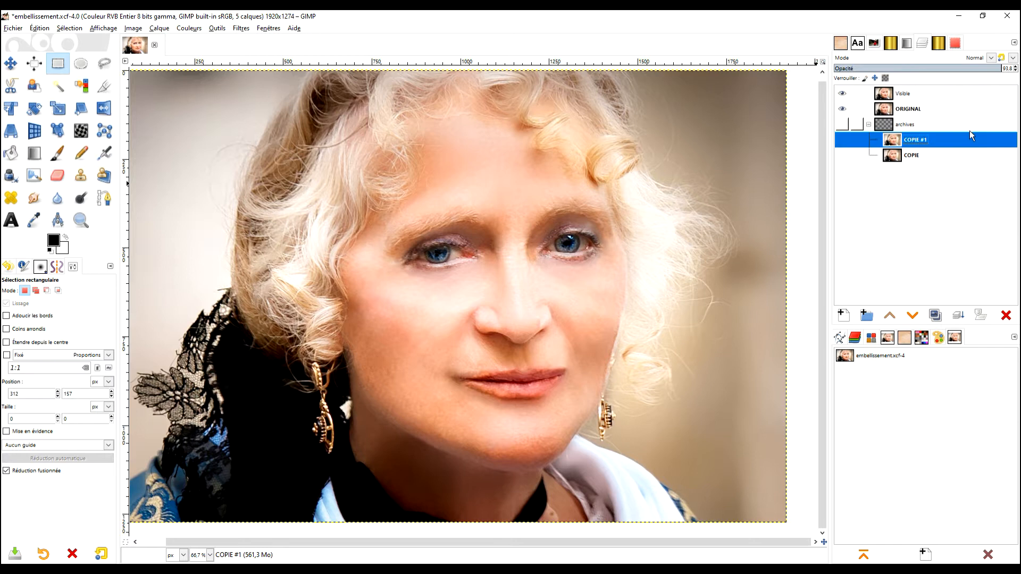
click(868, 124)
- Rename the Visible layer as JEUNE
double_click(901, 94)
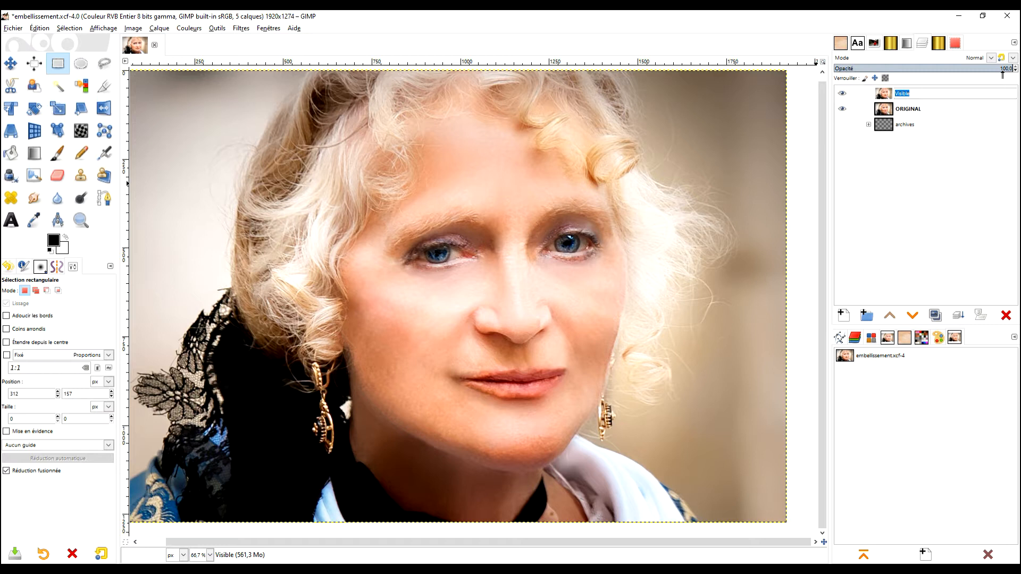
text(Jeune)
key(BackSpace)
key(Caps_Lock)
text(JEUNE)
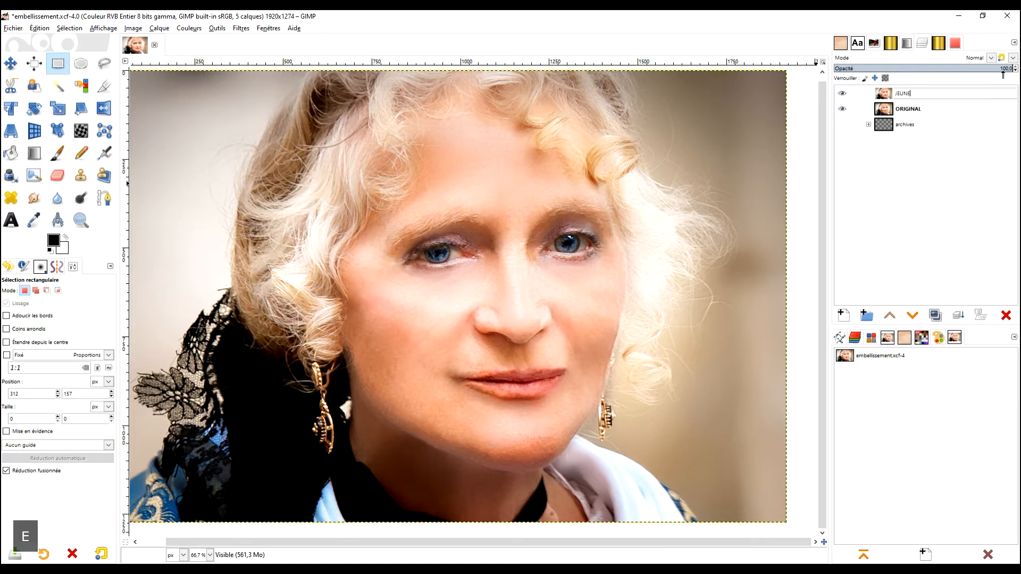
key(Return)
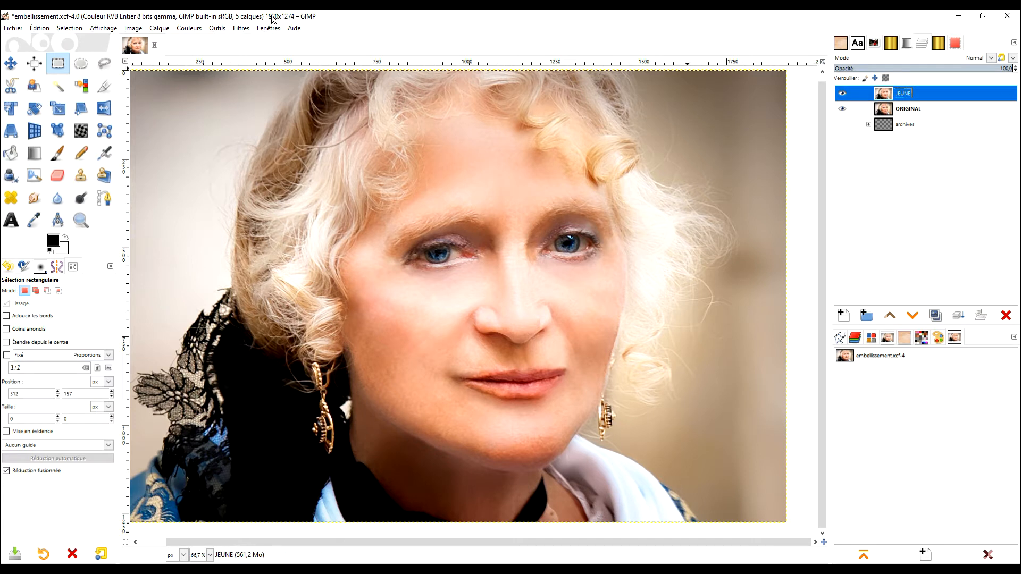
- Run the G'MIC-Qt Morph [Interactive] filter on the JEUNE layer with the output mode set to Nouveau(x) calque(s)
click(241, 29)
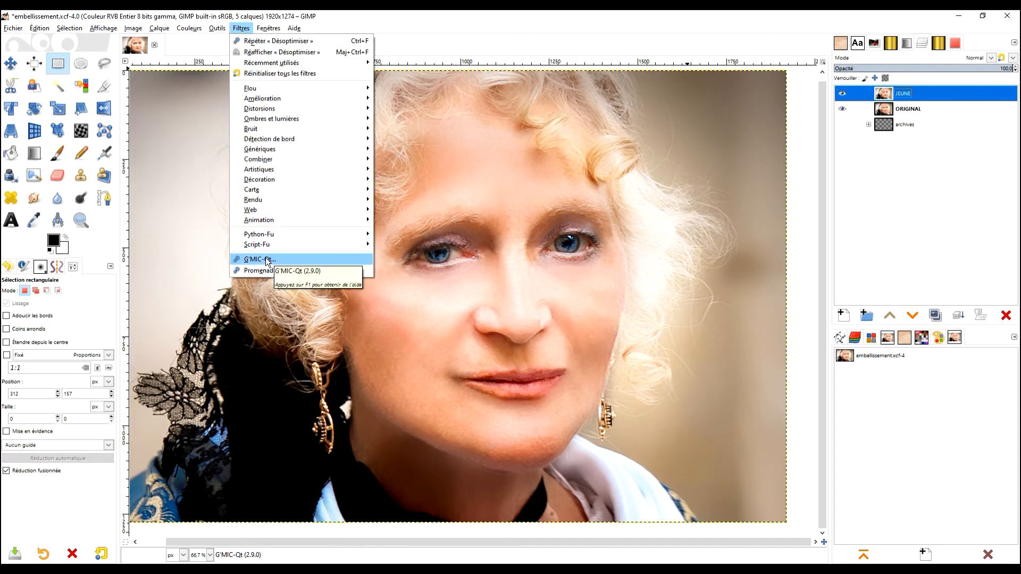
click(258, 259)
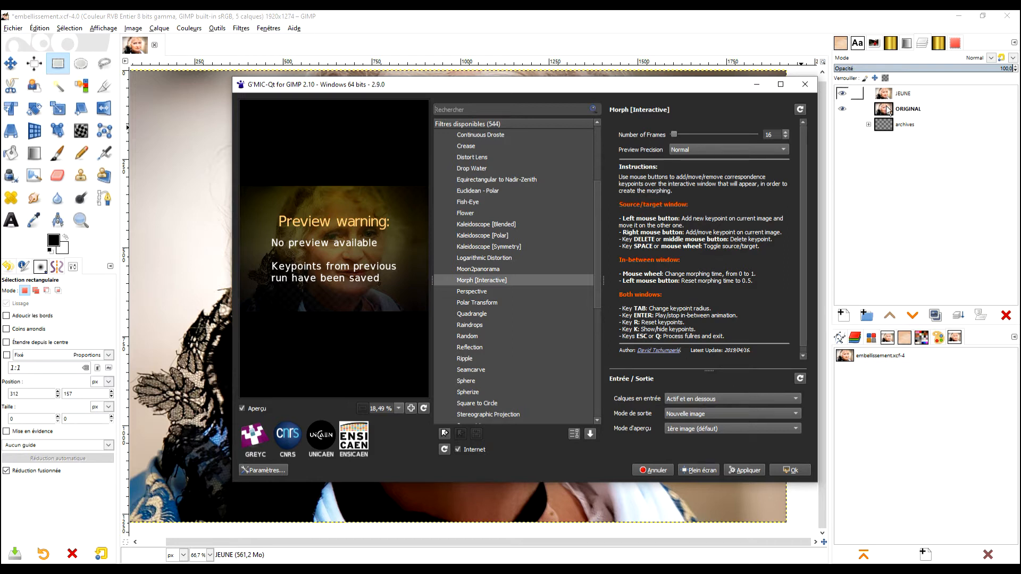
click(691, 414)
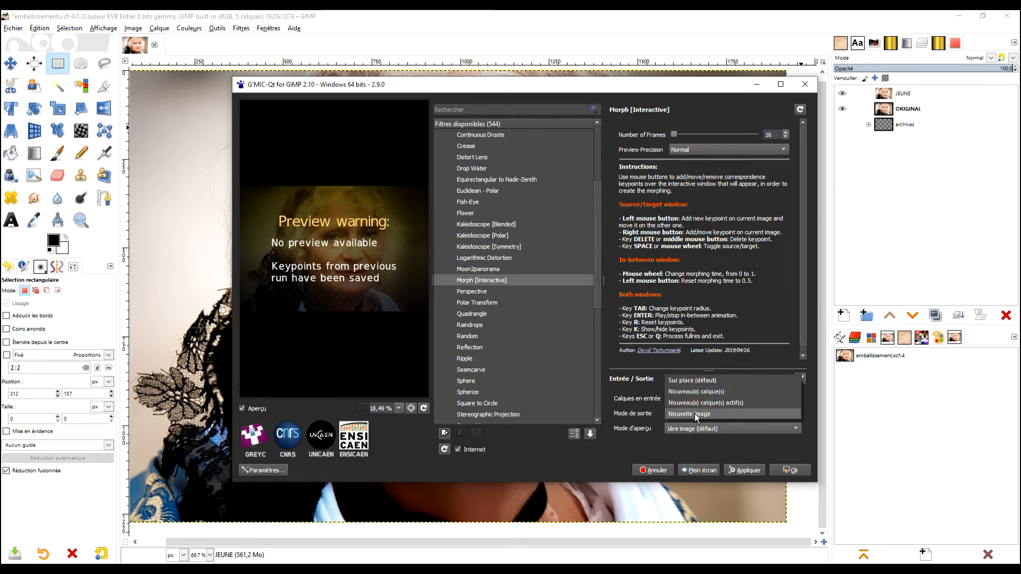
click(739, 391)
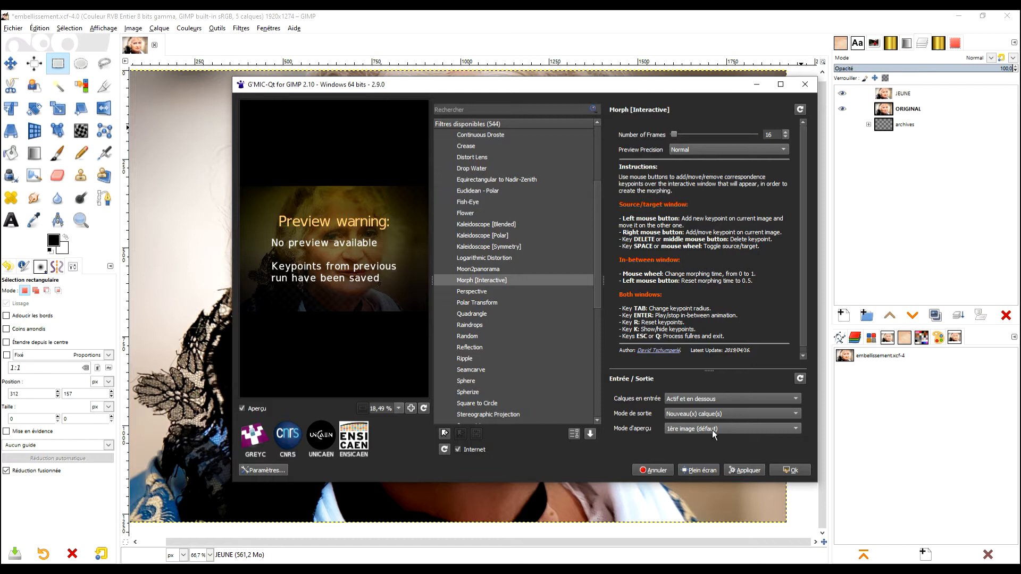
click(788, 470)
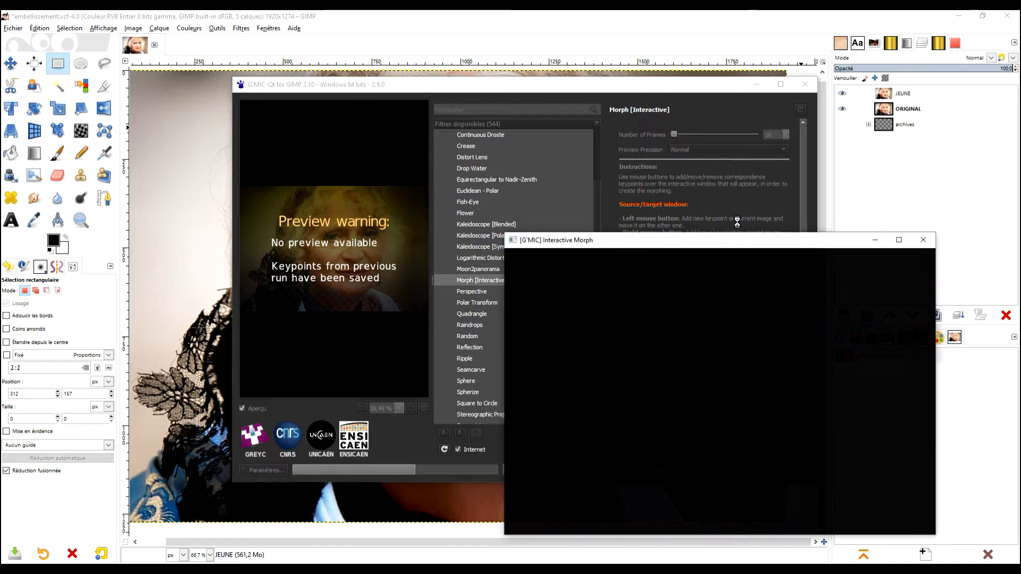
- Place the Interactive Morph source and in-between windows side by side and reset the saved keypoints
drag(711, 242, 261, 94)
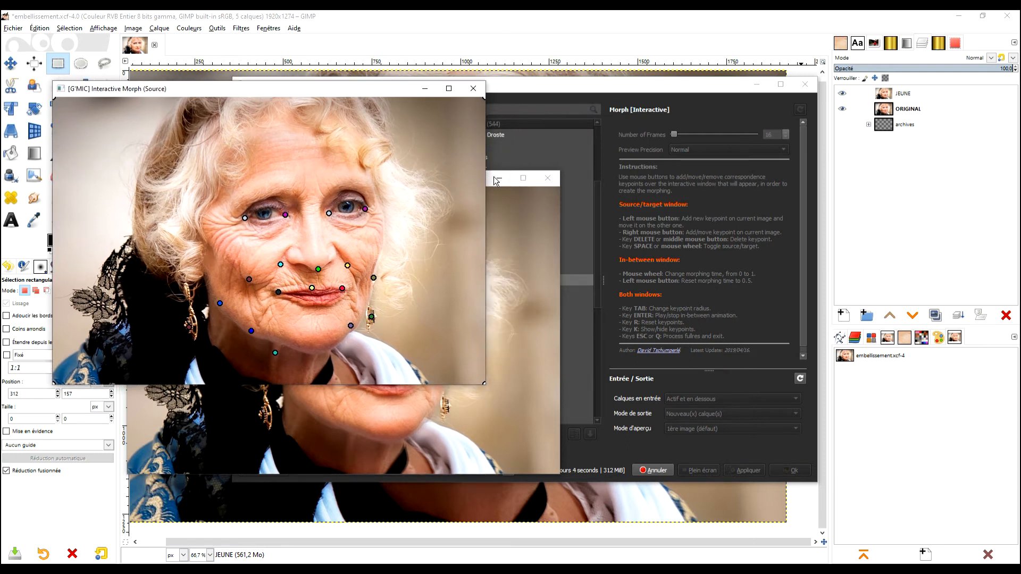
drag(363, 92, 313, 87)
drag(460, 183, 806, 88)
drag(280, 85, 314, 89)
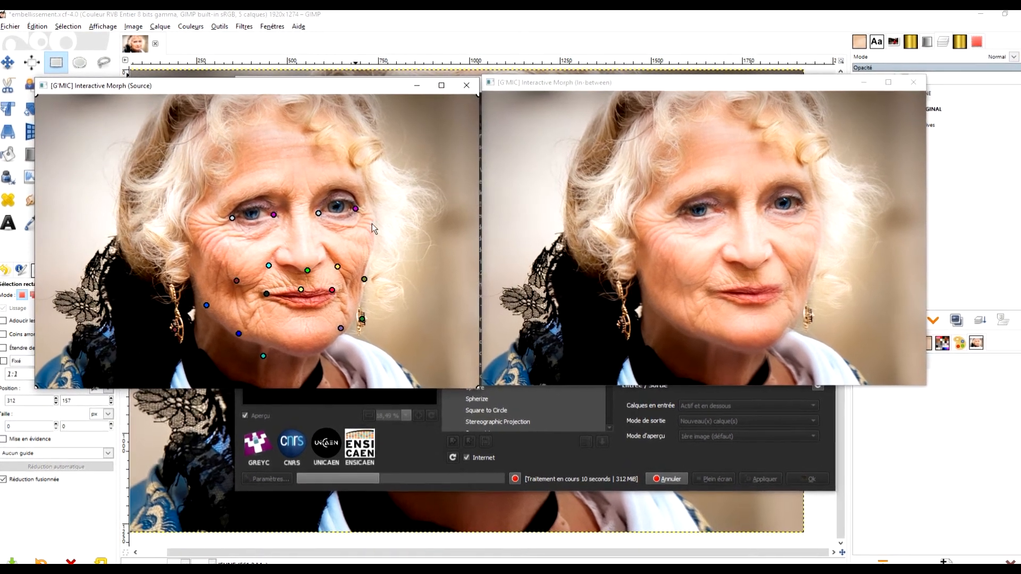
key(r)
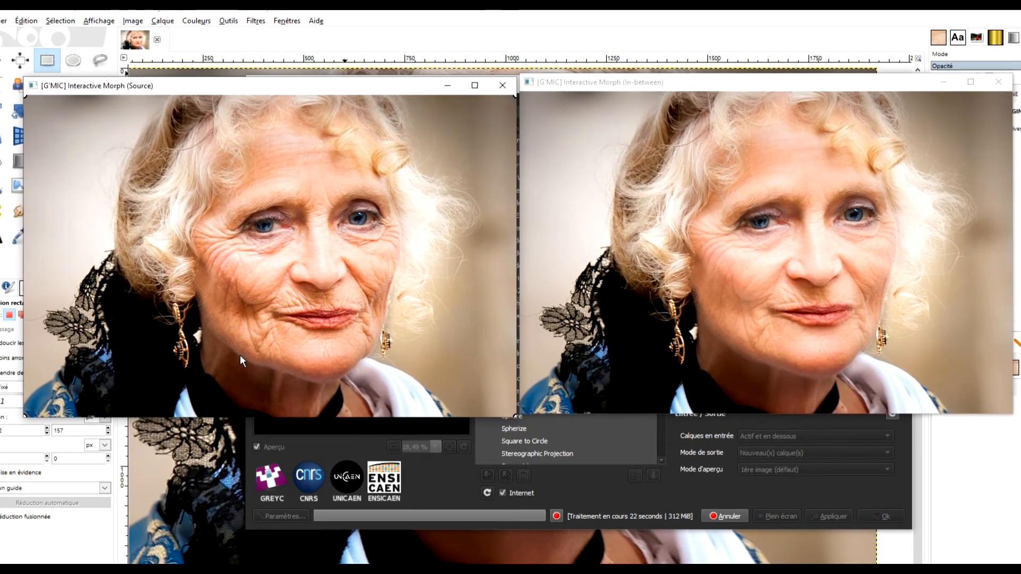
- Add a morph keypoint on each side of the jawline, shifting their target positions slightly inward
click(240, 355)
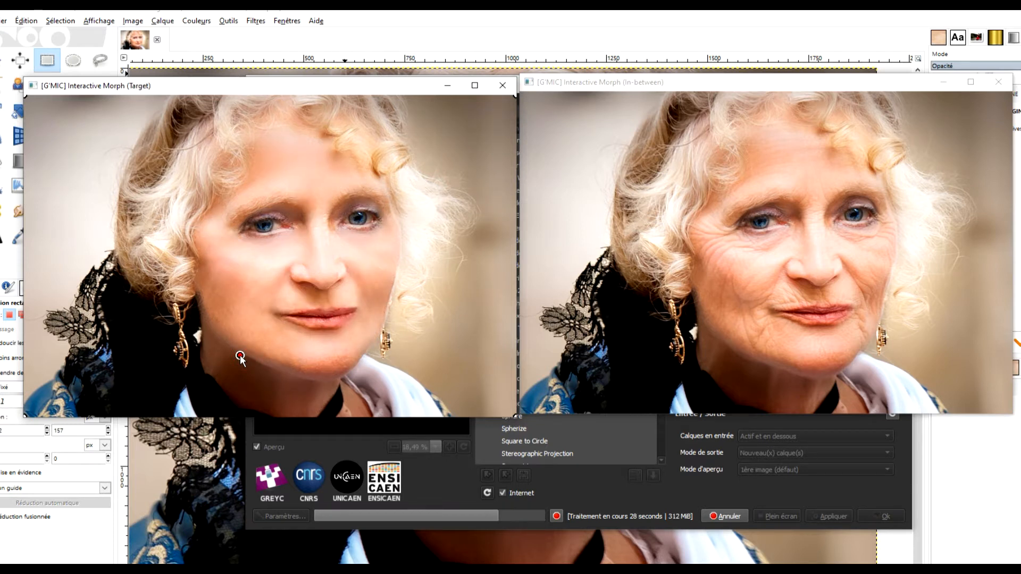
drag(241, 356, 244, 355)
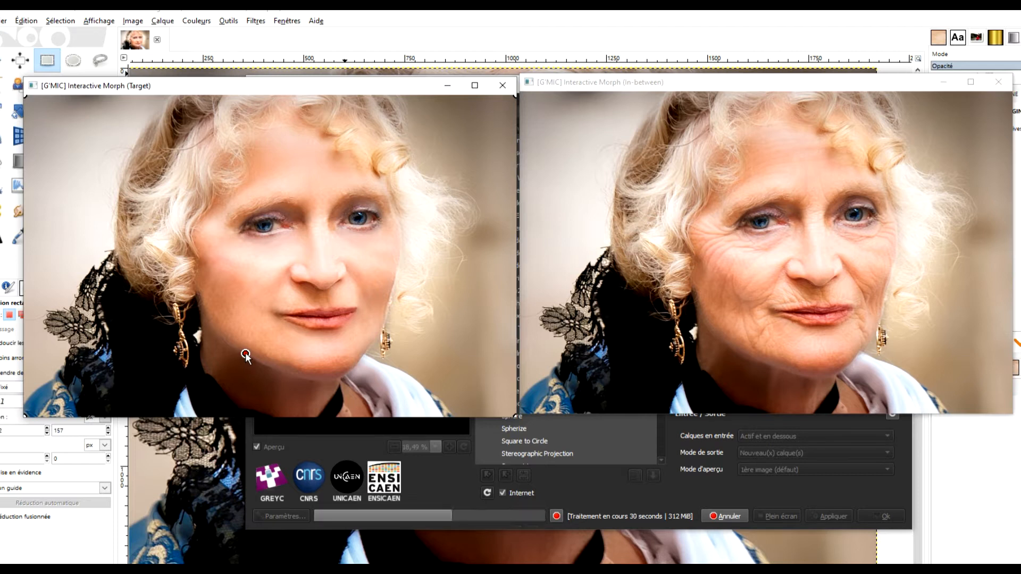
click(369, 350)
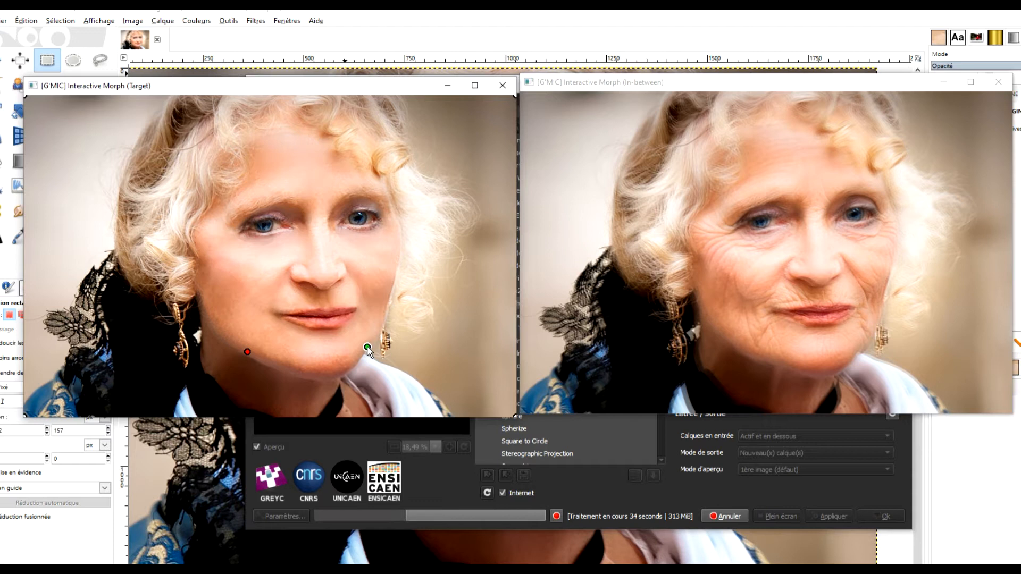
key(space)
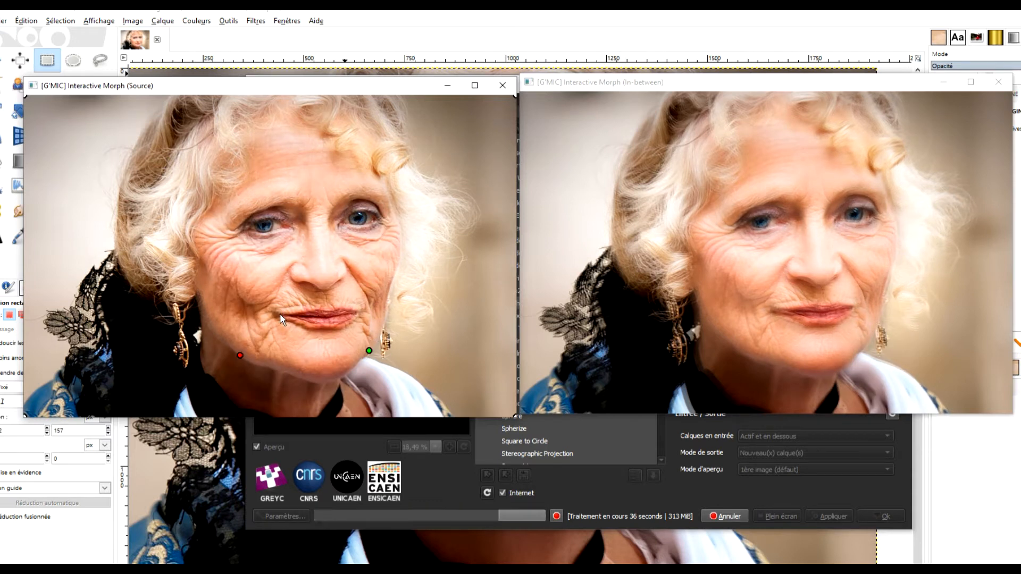
- Add morph keypoints at both corners of the mouth, shifting their target positions slightly outward
click(279, 314)
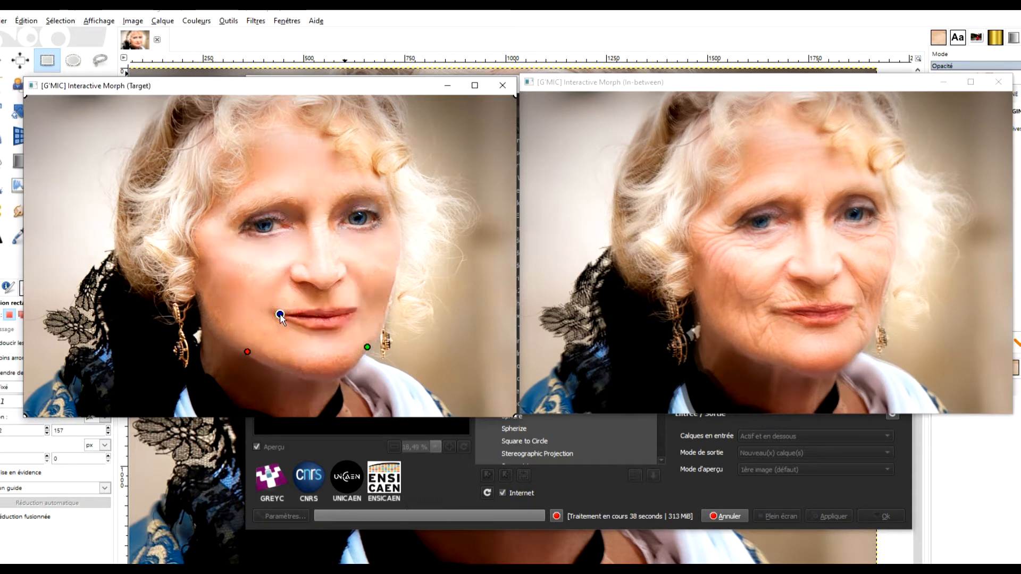
drag(280, 314, 278, 313)
key(space)
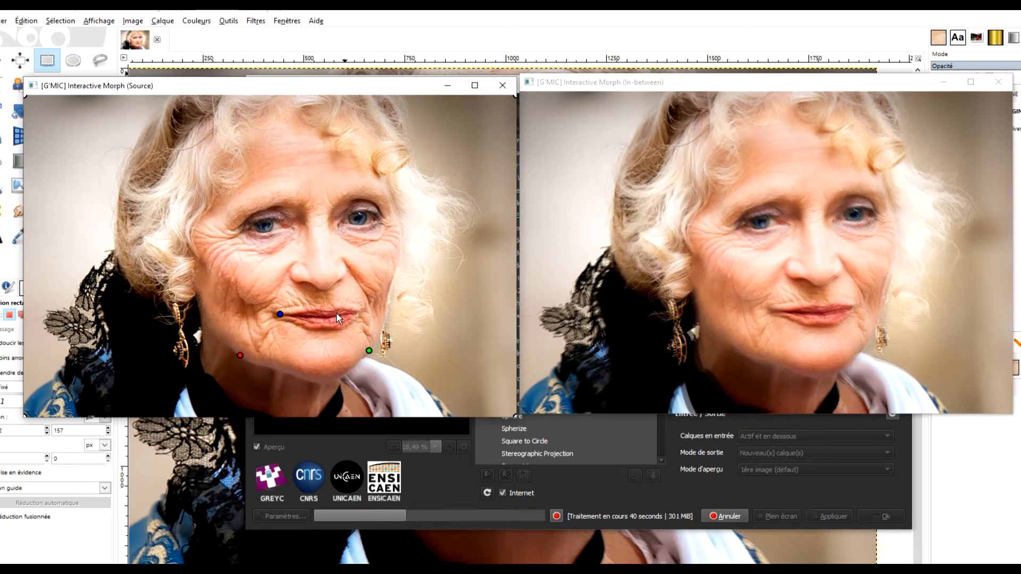
click(353, 312)
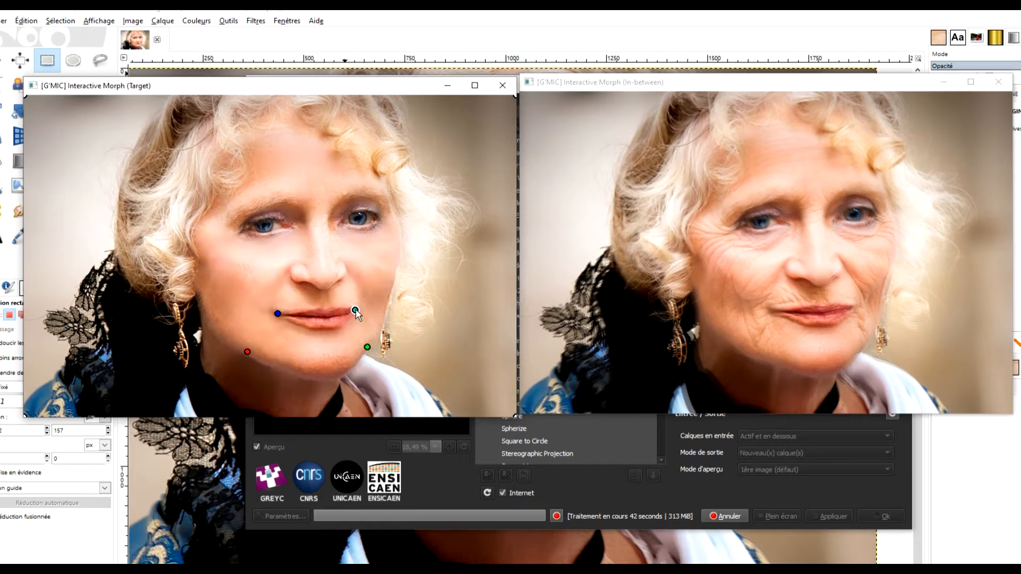
key(space)
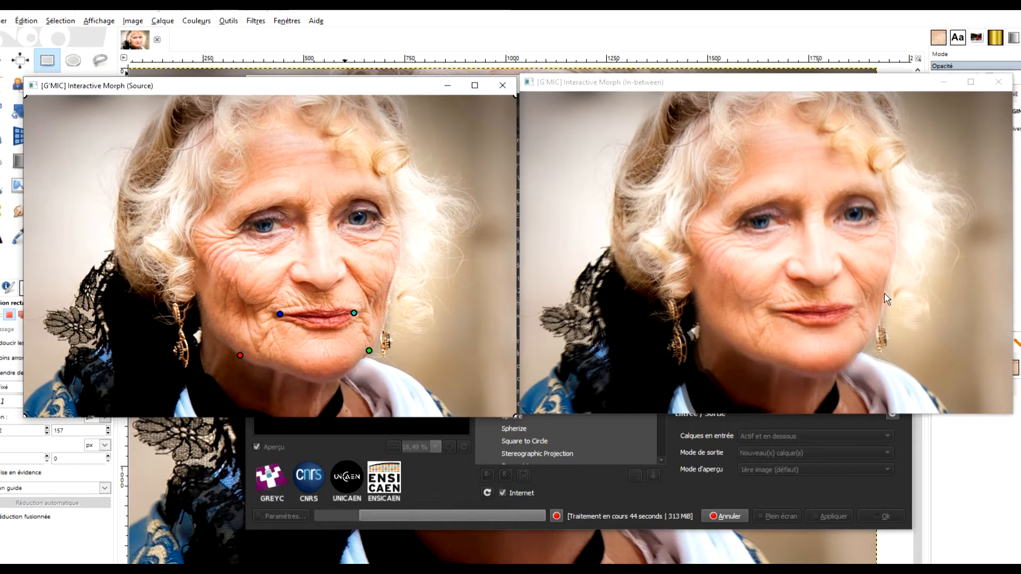
- Add a morph keypoint on the earring at the right side of the portrait
key(space)
click(386, 339)
key(space)
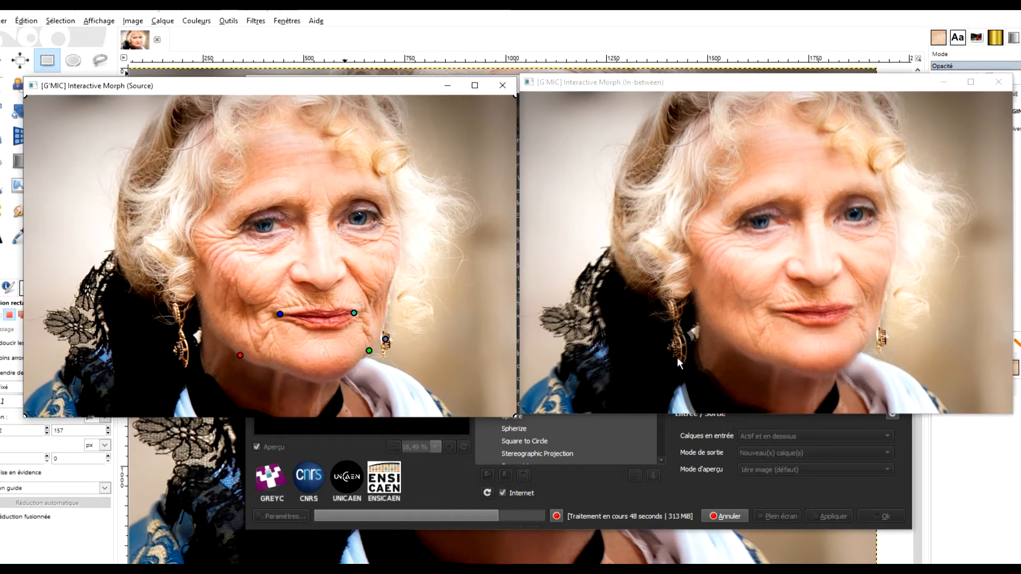
click(182, 348)
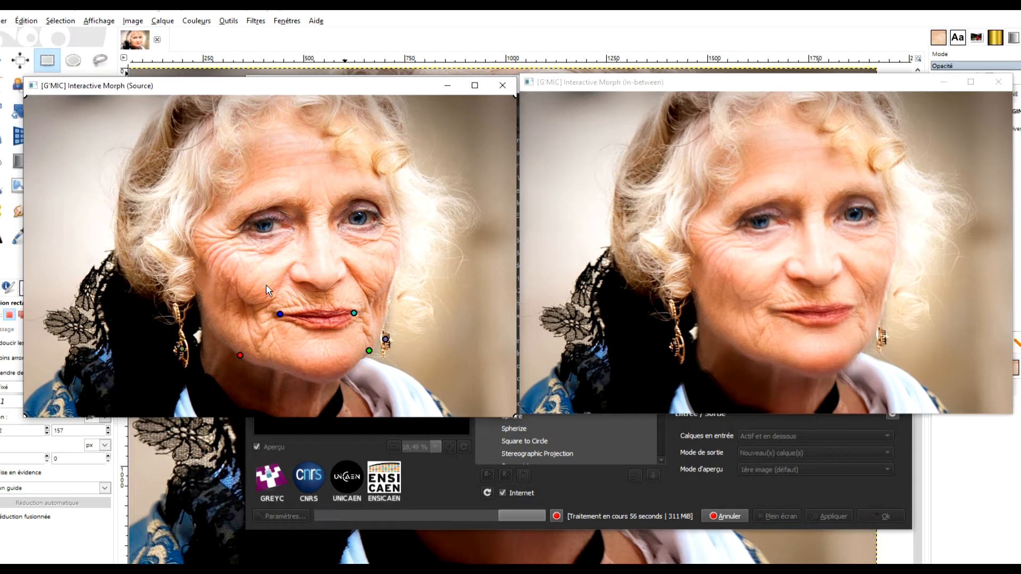
- Add morph keypoints at the inner and outer corners of both eyes
click(289, 228)
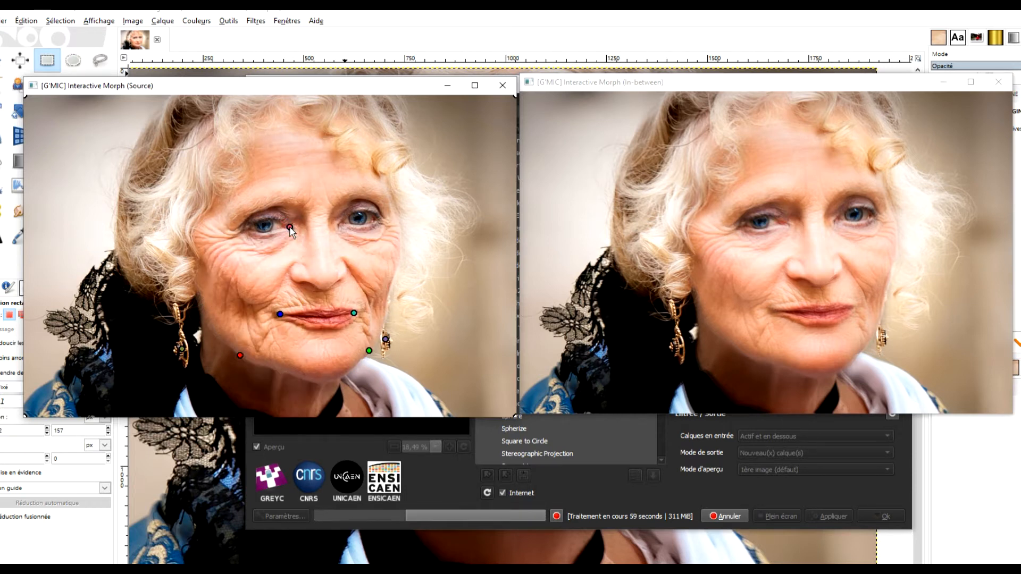
click(243, 227)
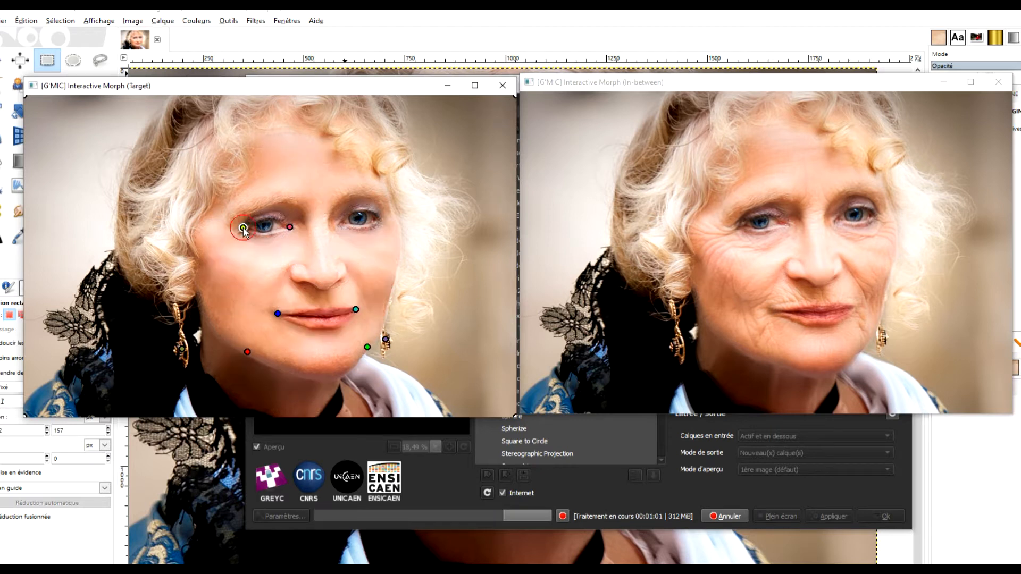
click(378, 220)
click(346, 221)
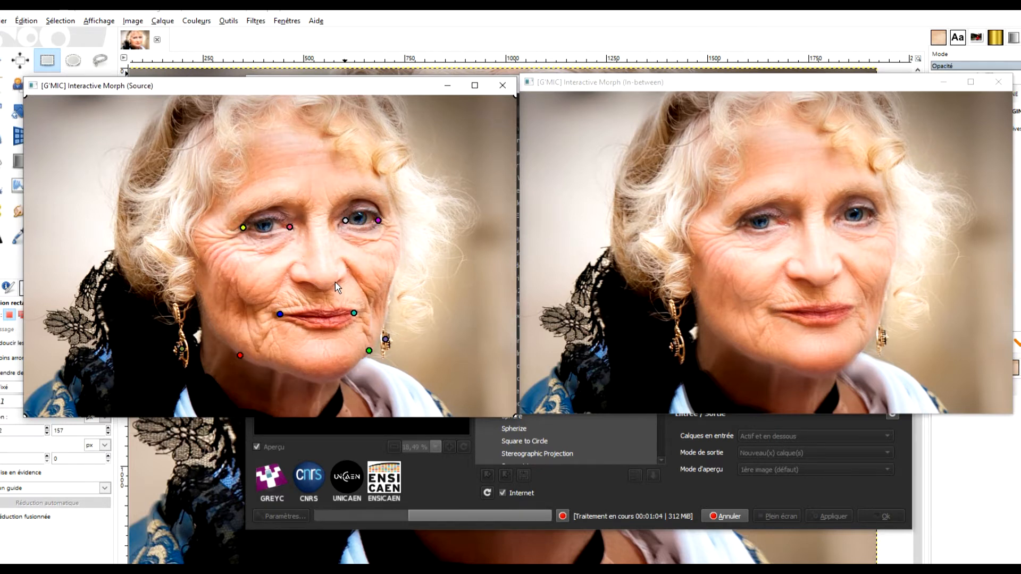
- Add a morph keypoint under the left part of the chin and two on the neck below, shifting their target positions slightly
click(284, 370)
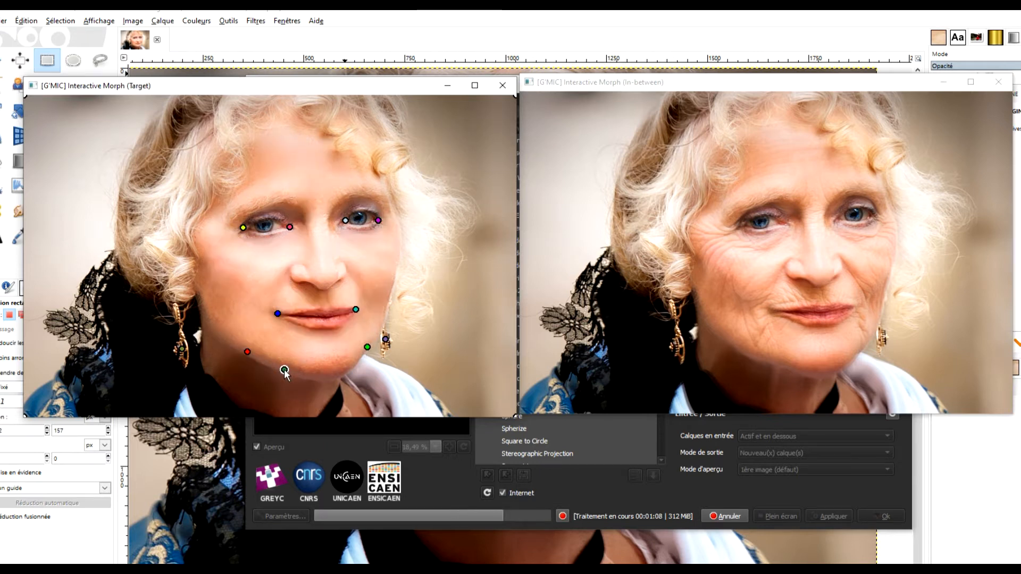
drag(283, 371, 283, 369)
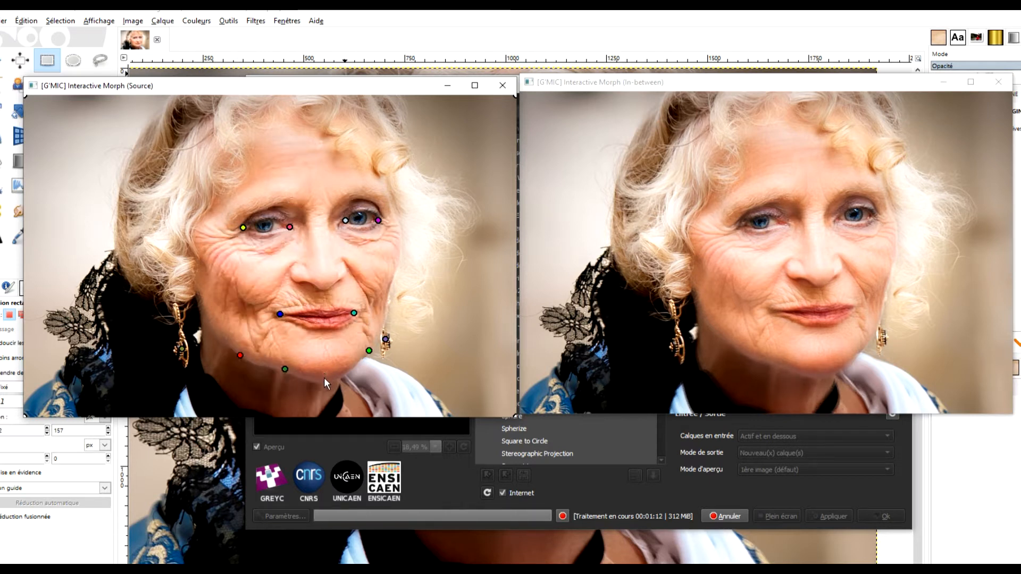
click(275, 383)
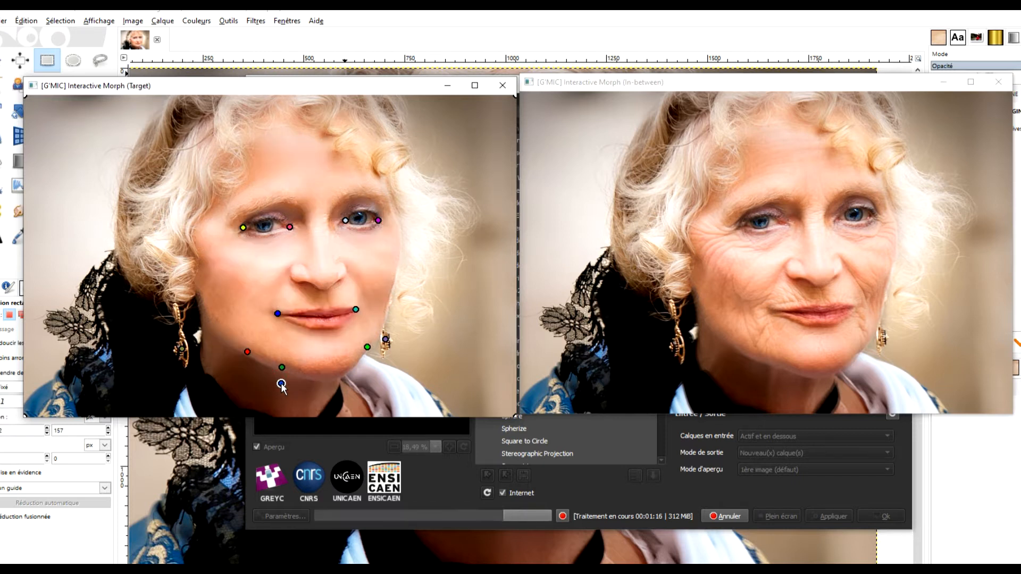
click(270, 380)
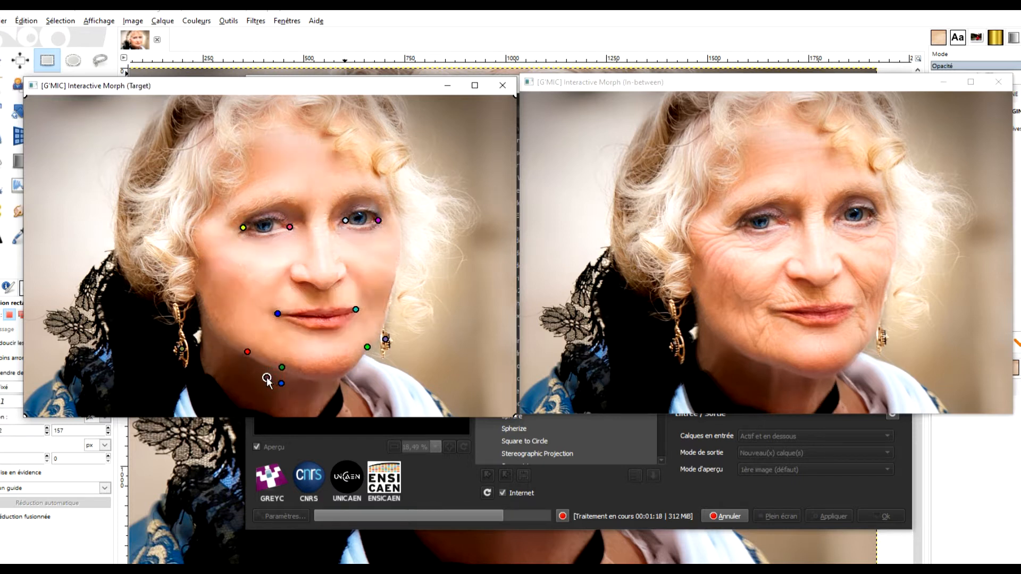
- Add two morph keypoints on the left cheek and one on the right cheek, shifting their target positions downward
click(247, 301)
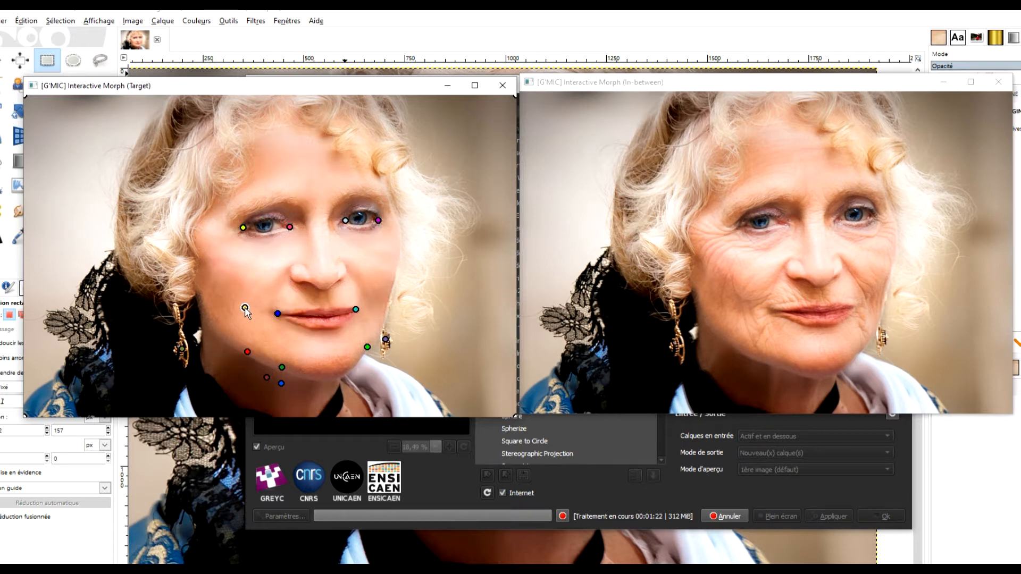
click(381, 292)
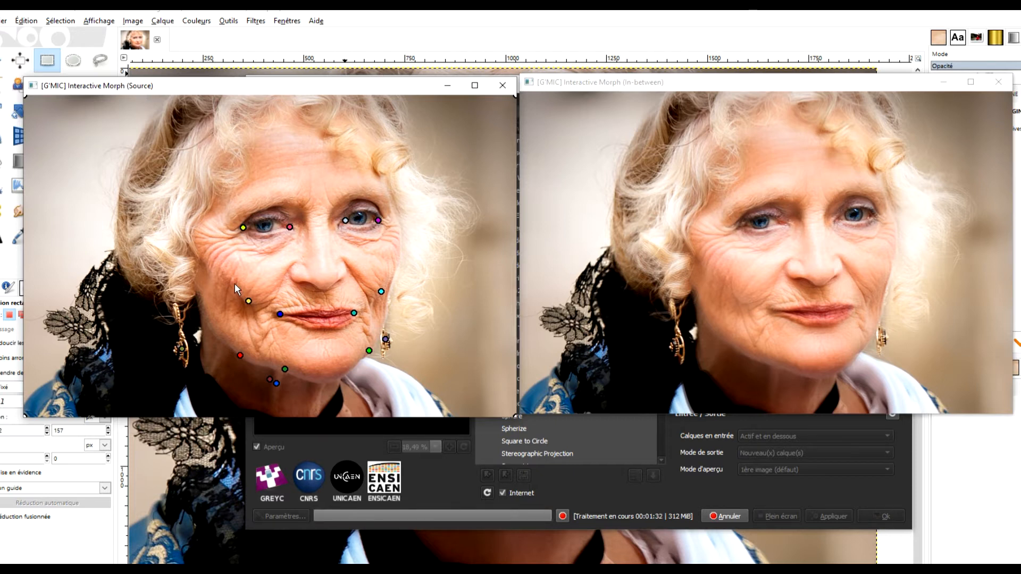
drag(235, 283, 231, 302)
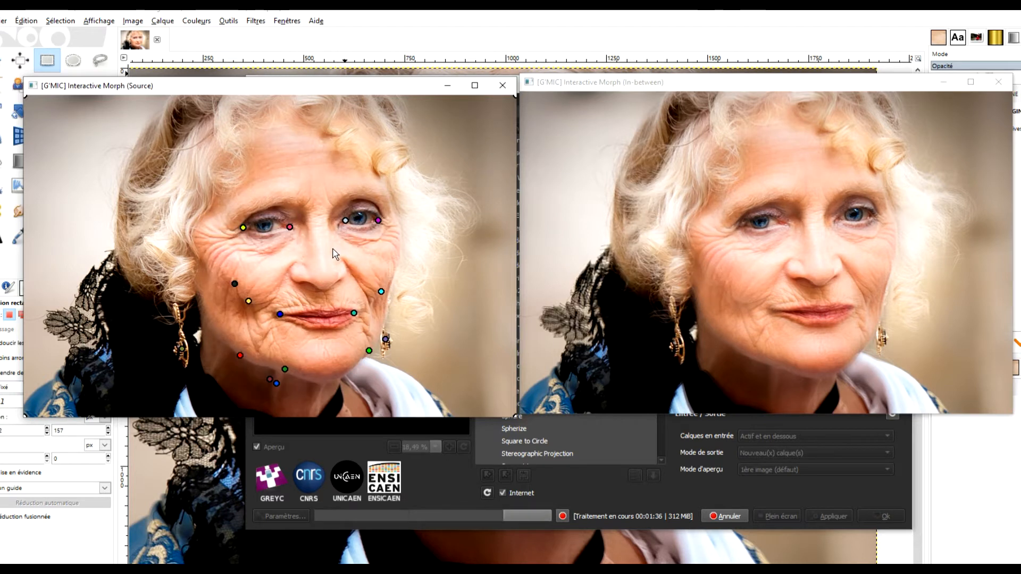
- Add two morph keypoints in the hair on each side of the face and check their target positions
click(185, 270)
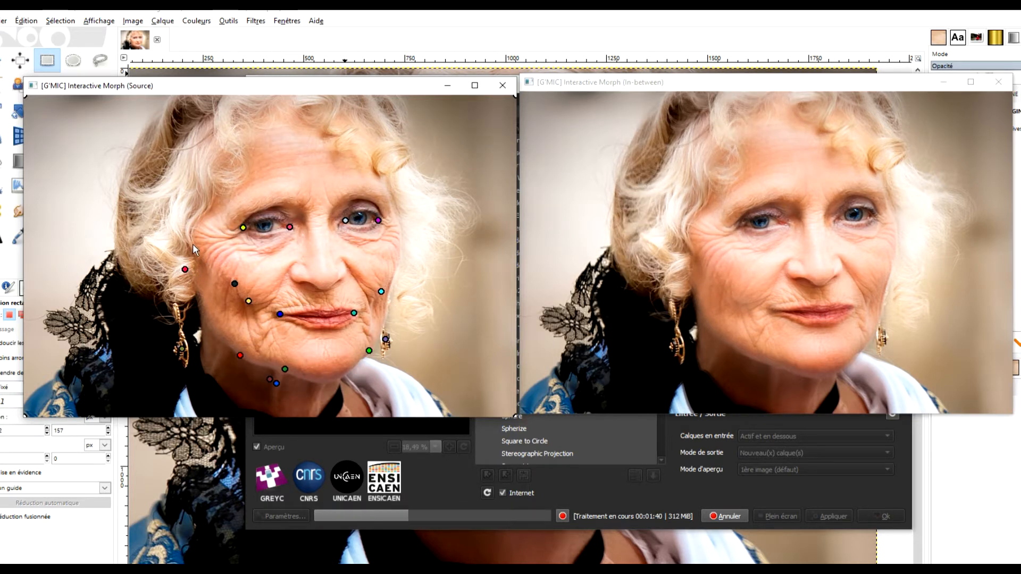
click(184, 245)
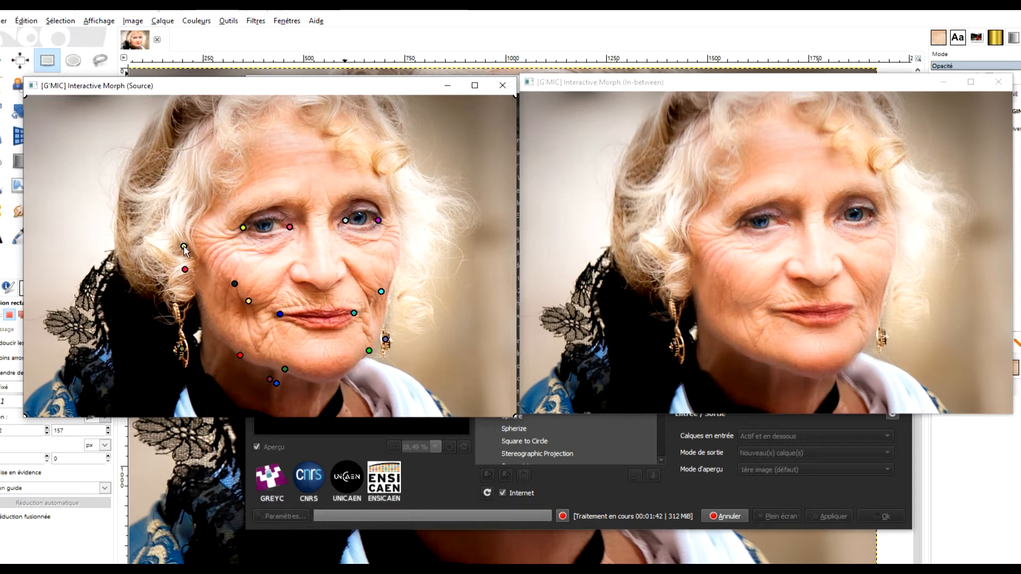
click(423, 313)
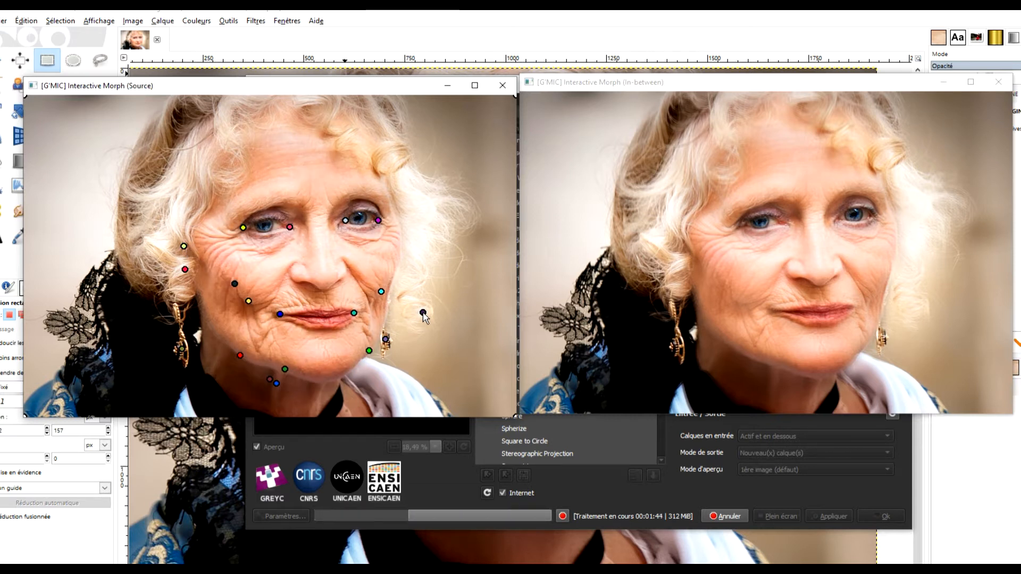
key(space)
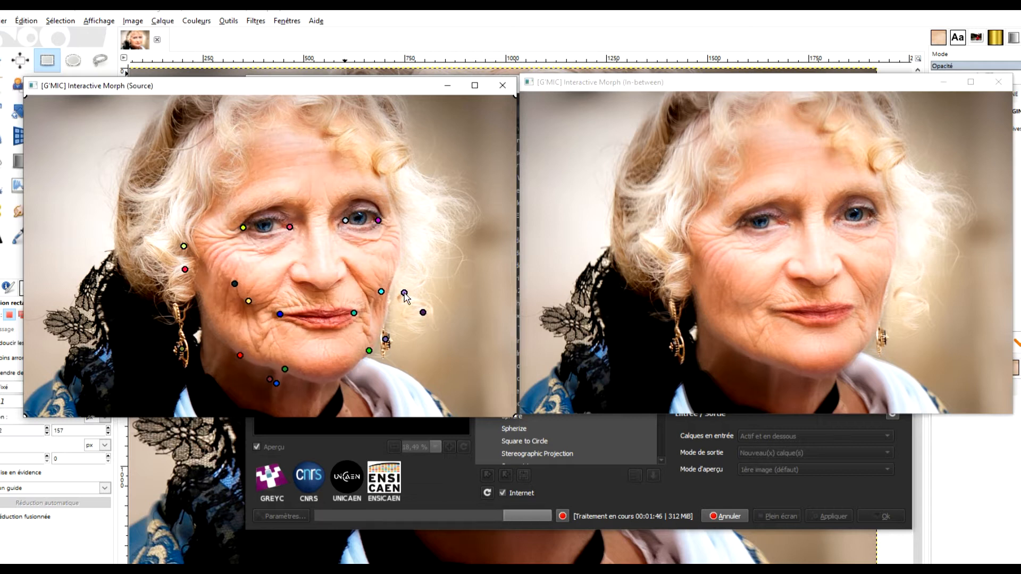
- Add a morph keypoint on the upper lid of the left eye and compare source and target
click(263, 211)
key(space)
key(space)
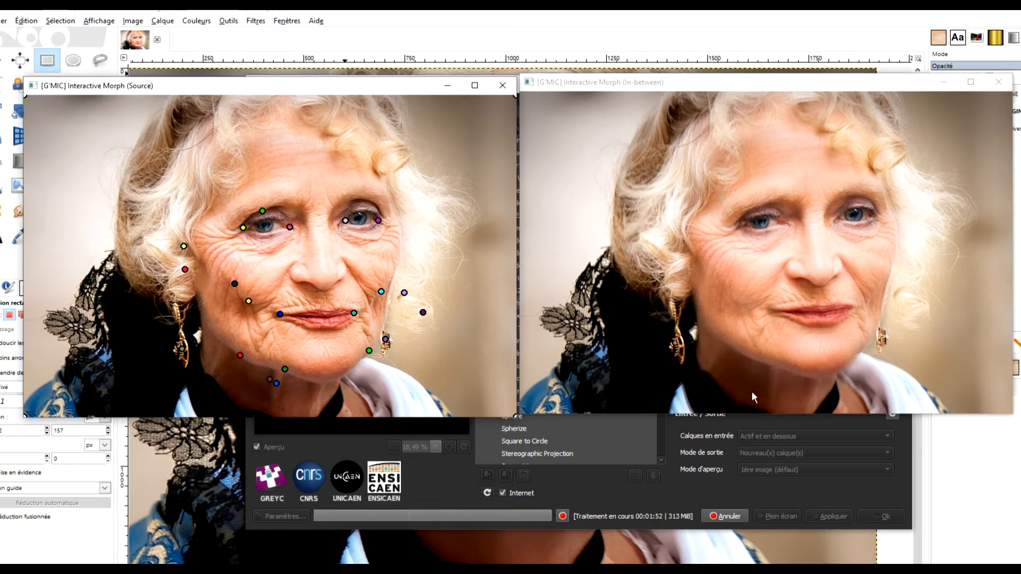
- Add morph keypoints on the right end of the chin and the adjoining white collar, removing the misplaced one under the chin
click(354, 366)
key(space)
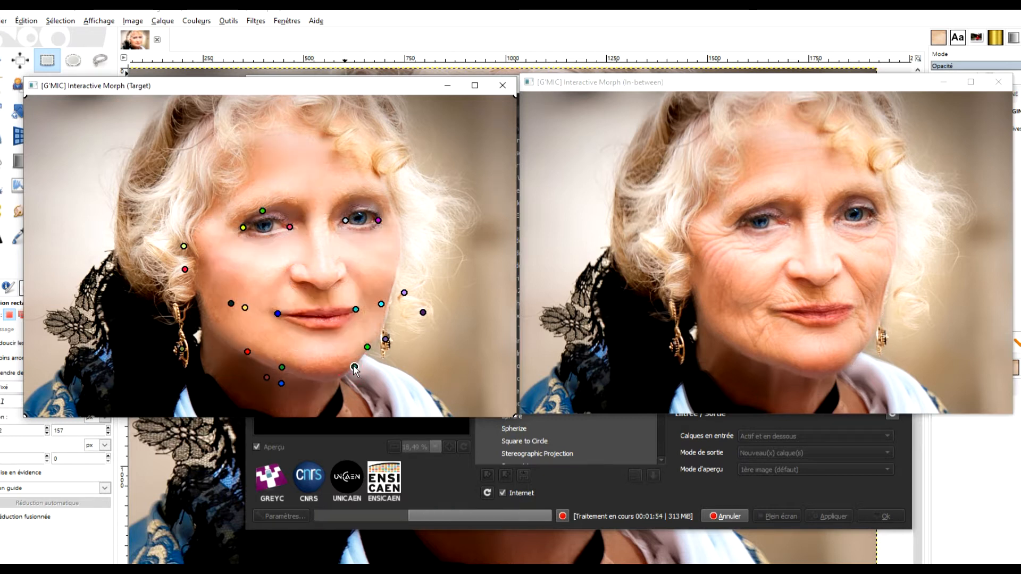
key(space)
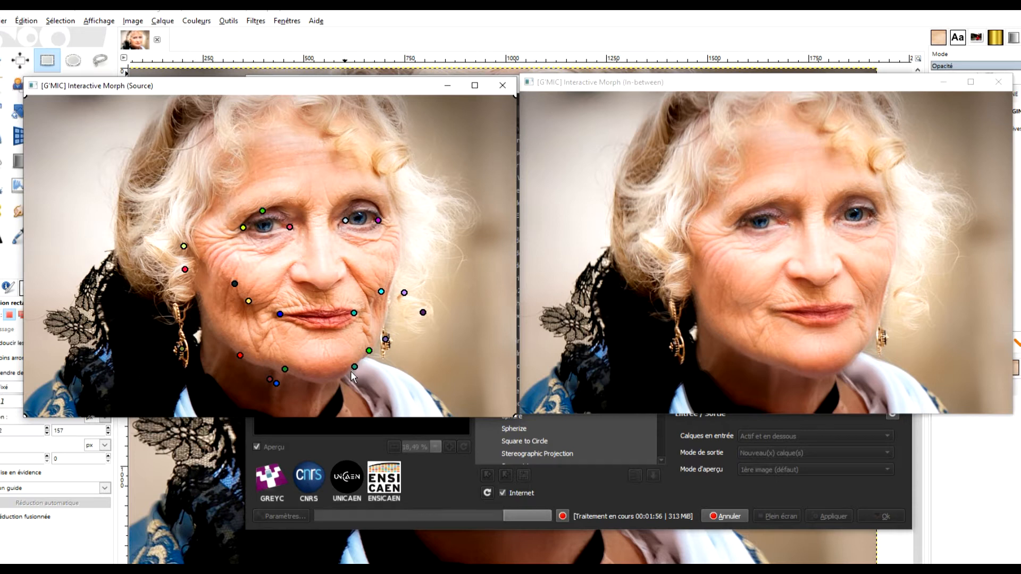
key(space)
key(space)
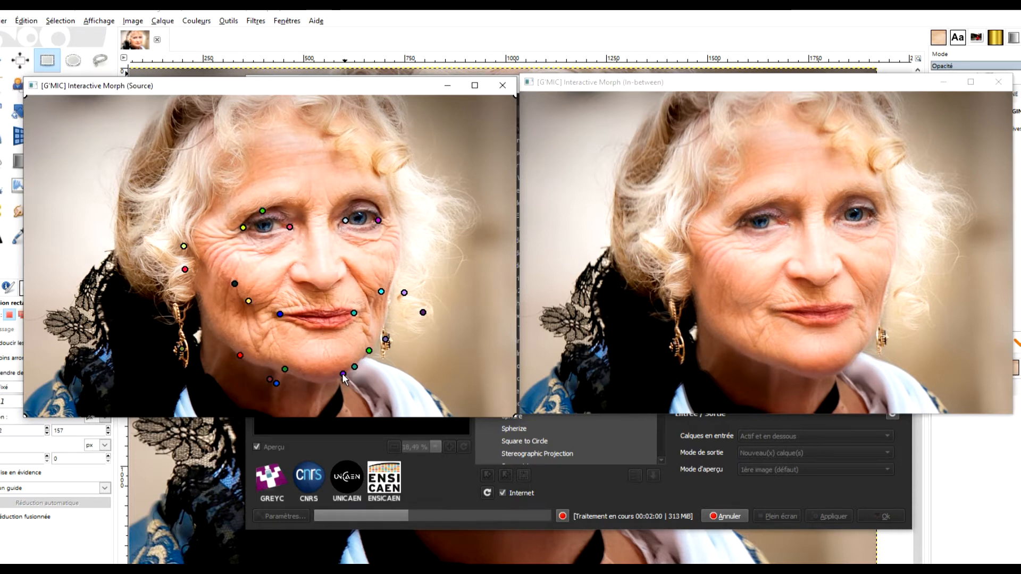
right_click(343, 374)
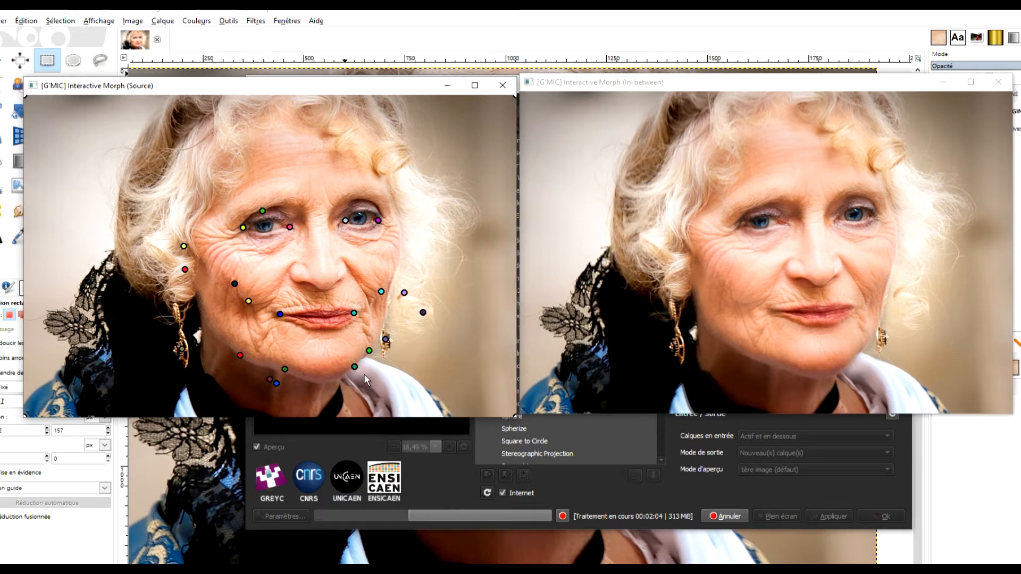
click(364, 374)
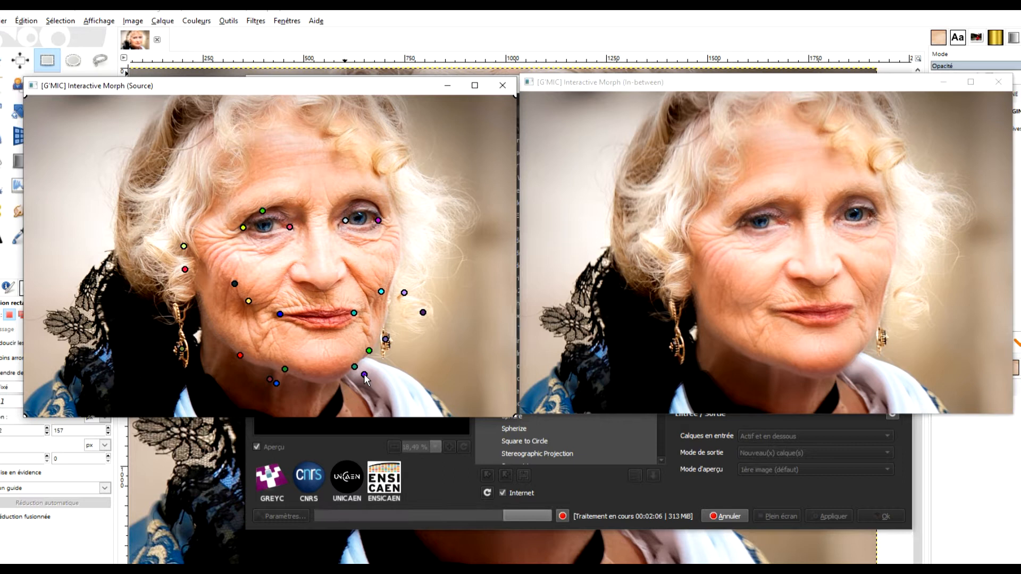
click(362, 364)
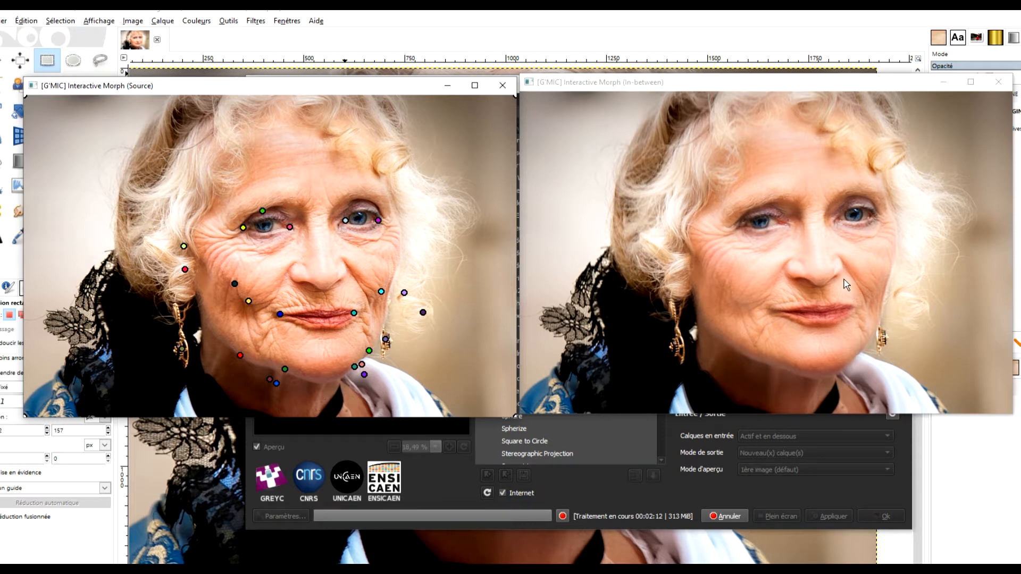
- Add two morph keypoints at the base of the nose and one on the left edge of the neck below the earring
click(326, 287)
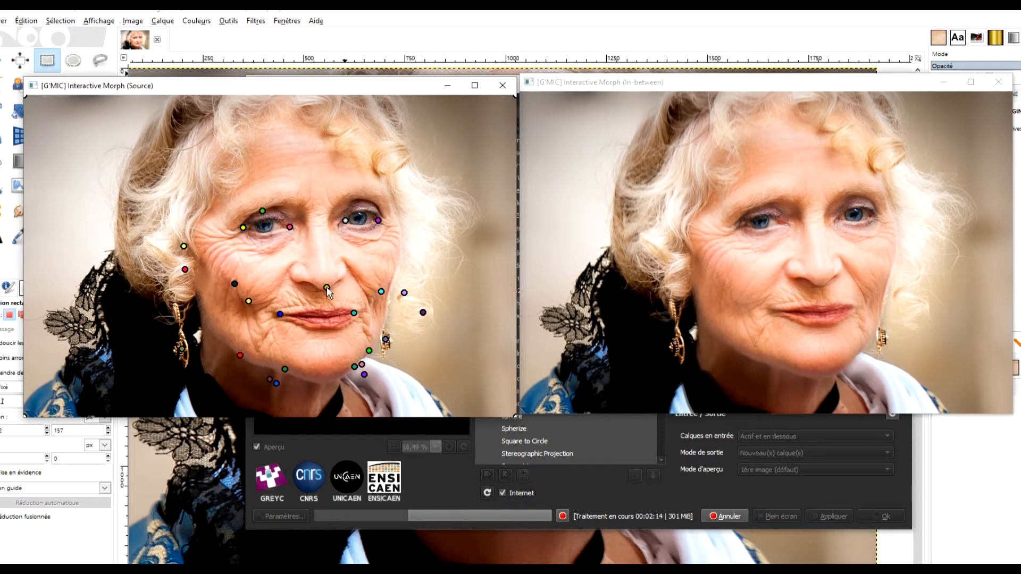
click(299, 280)
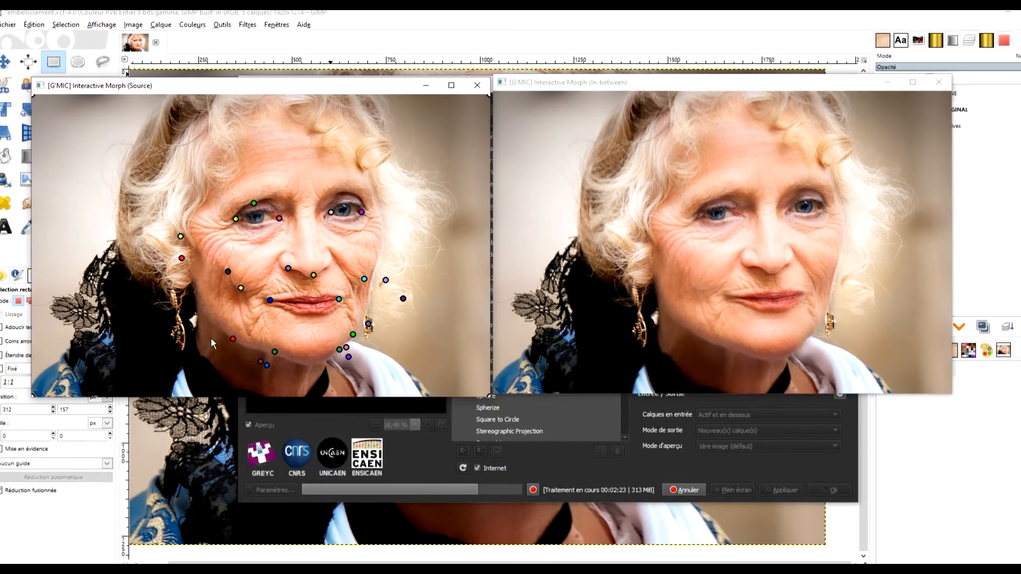
click(204, 343)
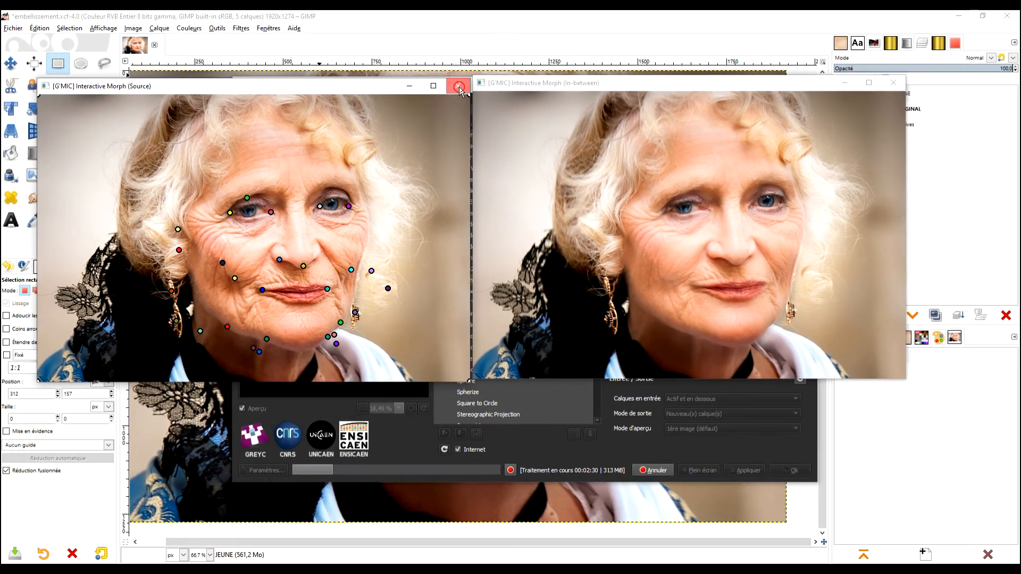
- Close the Interactive Morph source window to generate the morphing layers, moving the in-between window aside
click(458, 87)
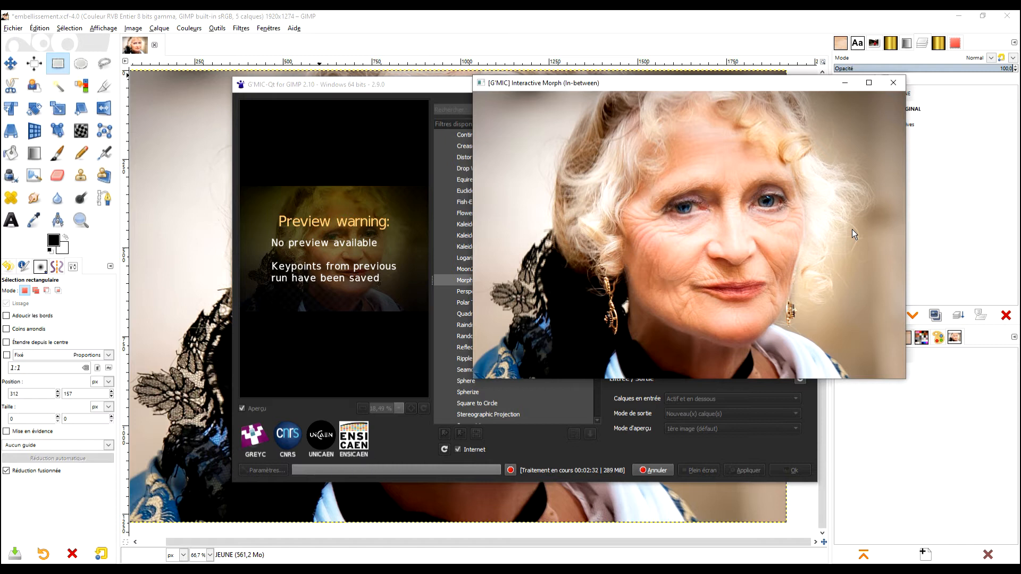
drag(754, 86, 424, 84)
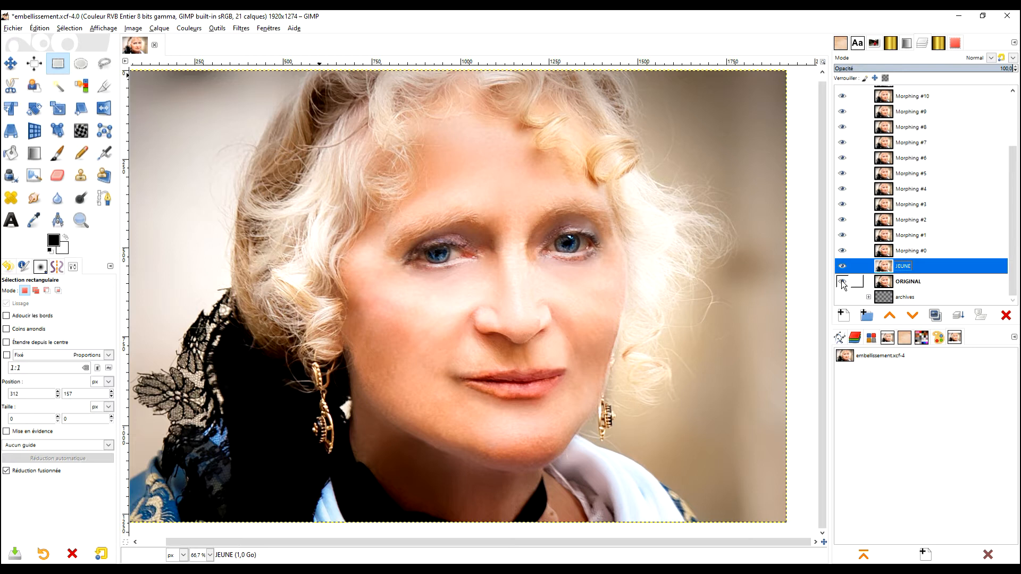
- Make only the ORIGINAL and JEUNE layers visible and move JEUNE below ORIGINAL
shift+click(841, 281)
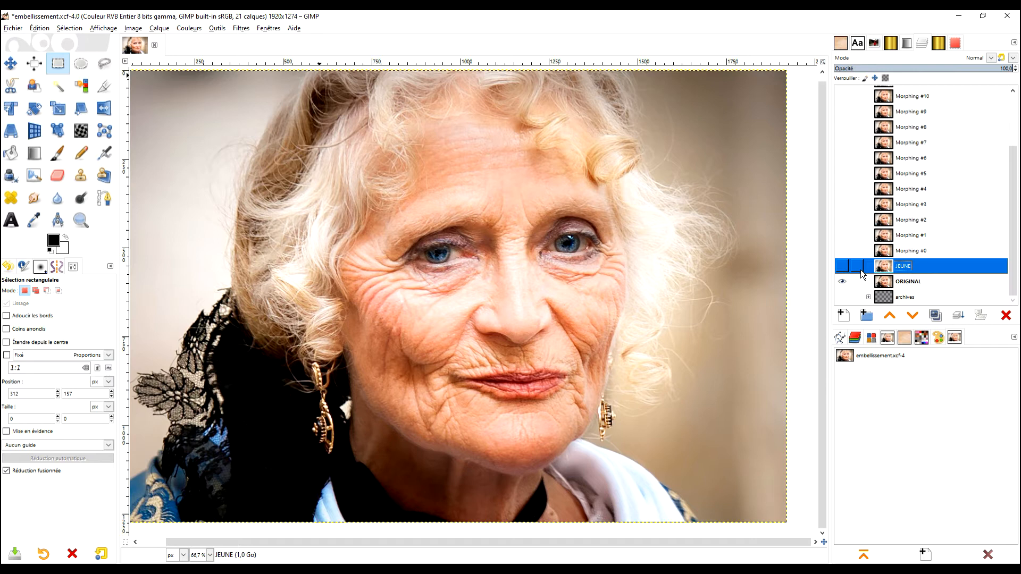
click(841, 266)
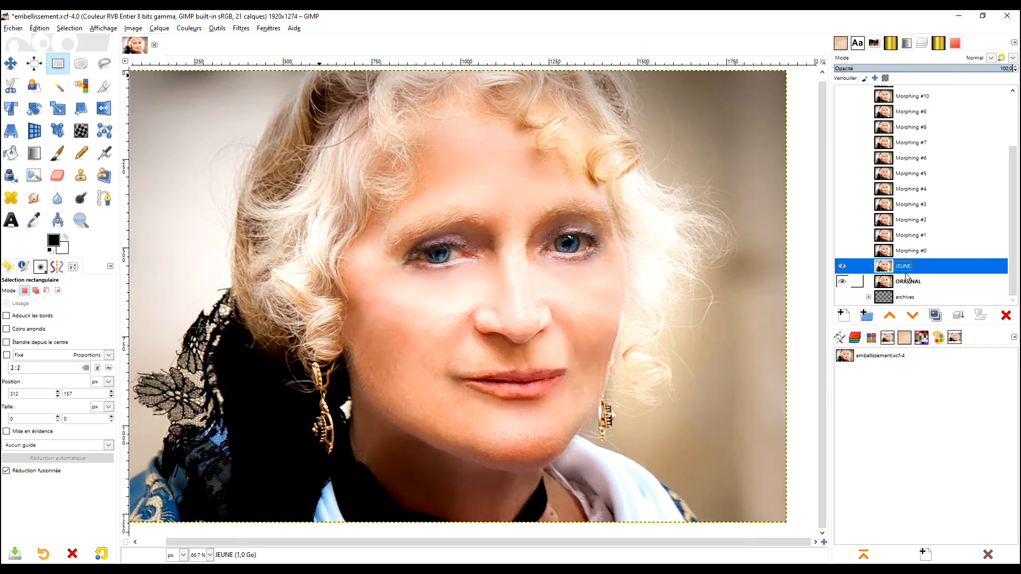
click(912, 318)
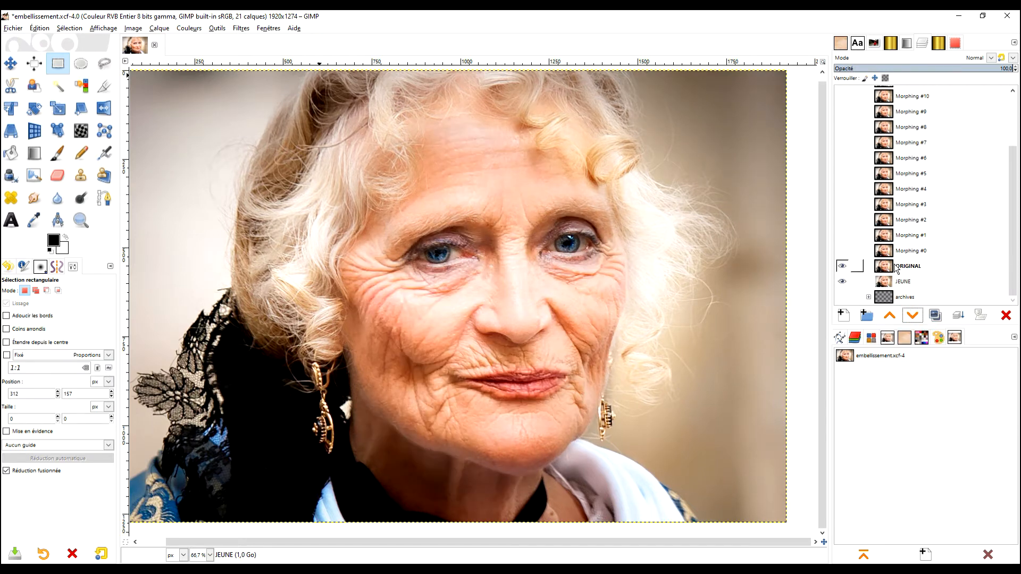
- Select the ORIGINAL layer and run the G'MIC Morph [Interactive] filter again
click(892, 269)
scroll(929, 207, up, 3)
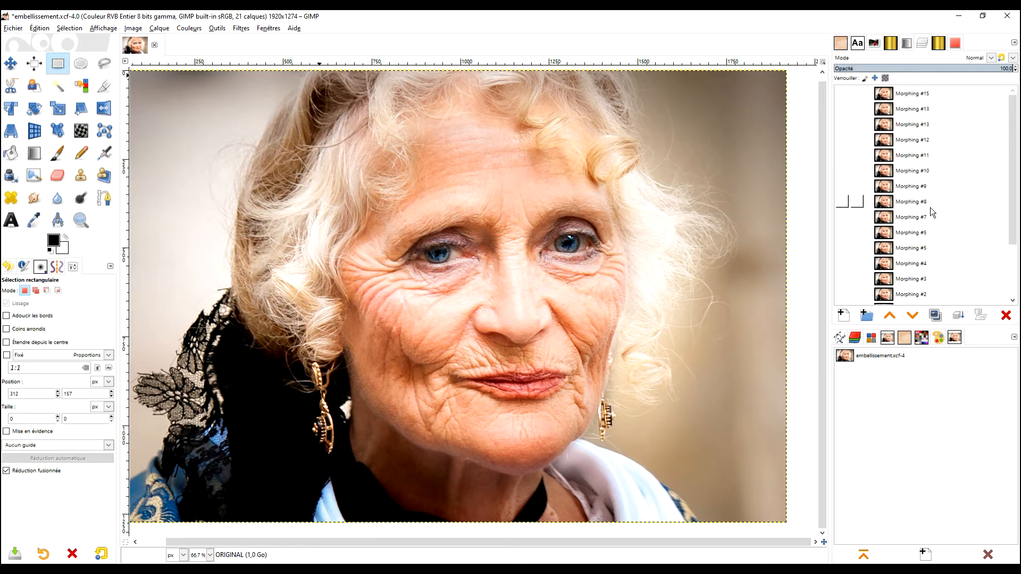
scroll(930, 208, down, 5)
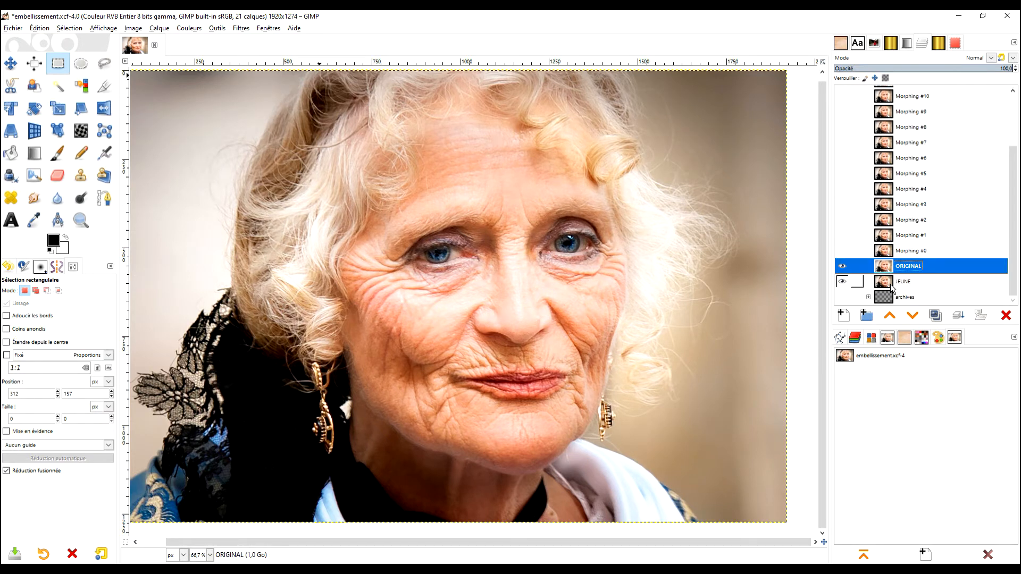
click(240, 28)
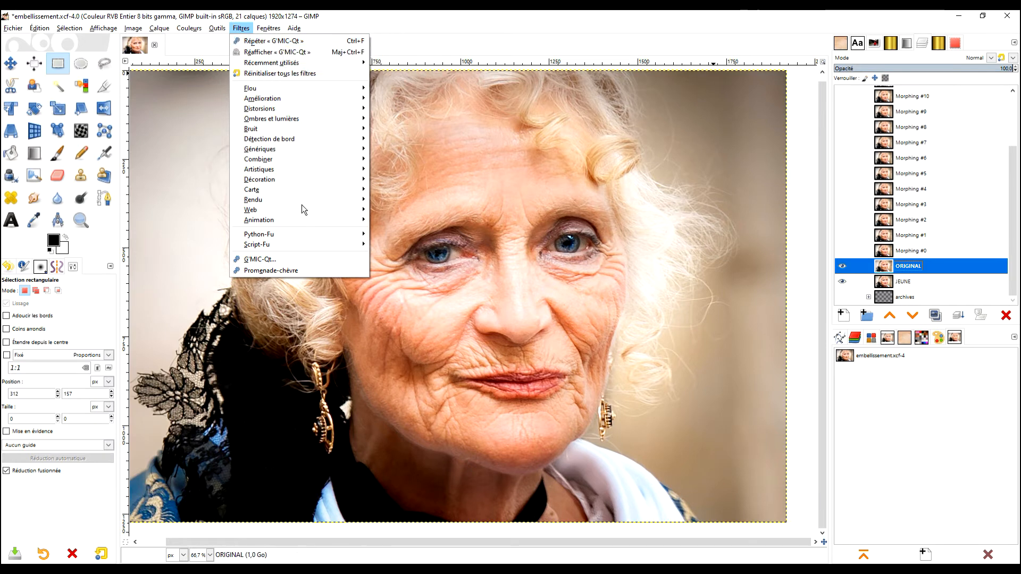
click(274, 260)
click(240, 28)
click(253, 41)
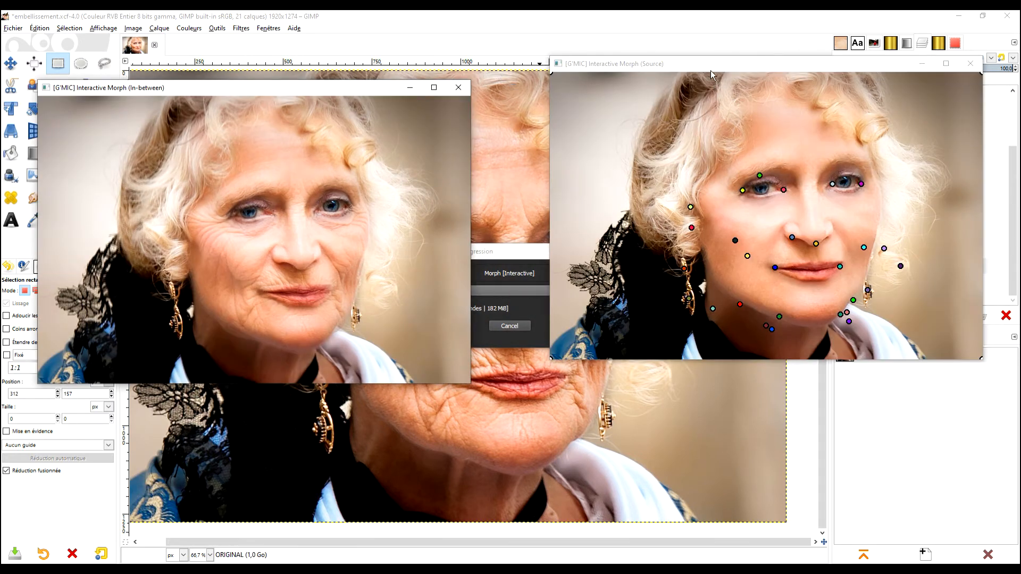
- Arrange the new Interactive Morph source window beside the in-between window and clear the keypoints kept from the previous run
drag(710, 70, 196, 106)
drag(251, 86, 685, 101)
drag(277, 106, 293, 92)
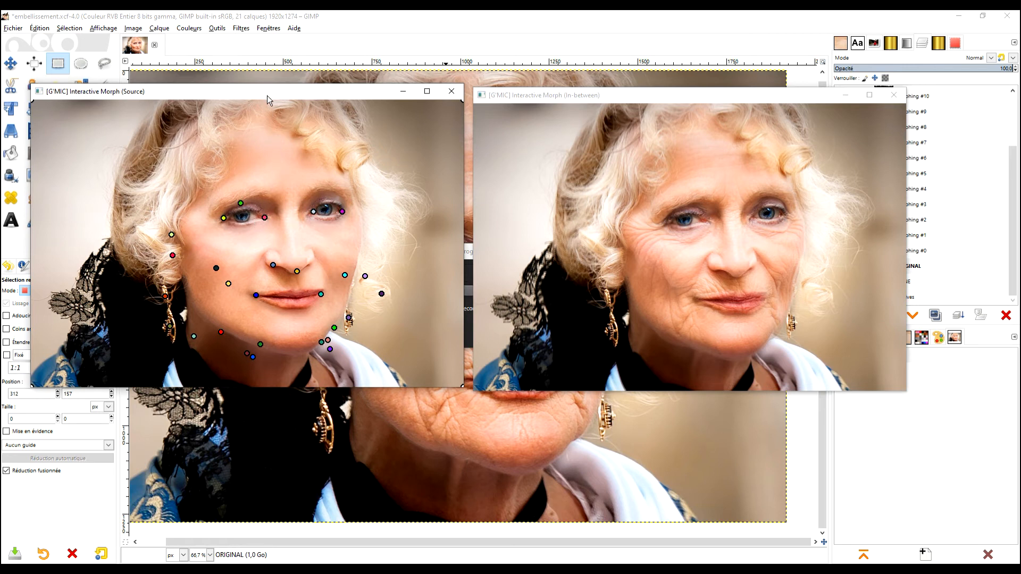
key(r)
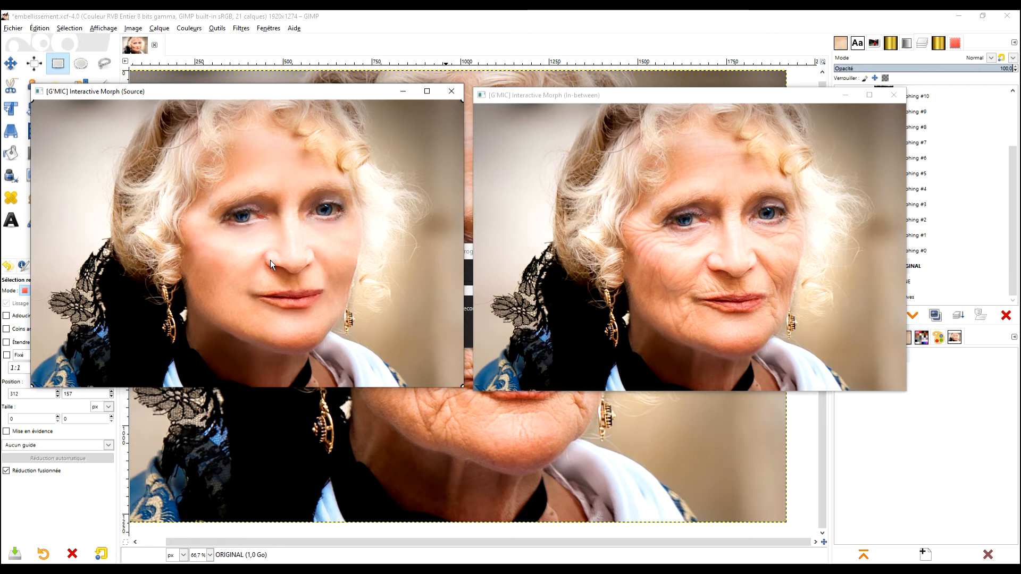
- Place morph keypoints on both sides of the jawline and under the chin, matching each one in the target image
click(231, 334)
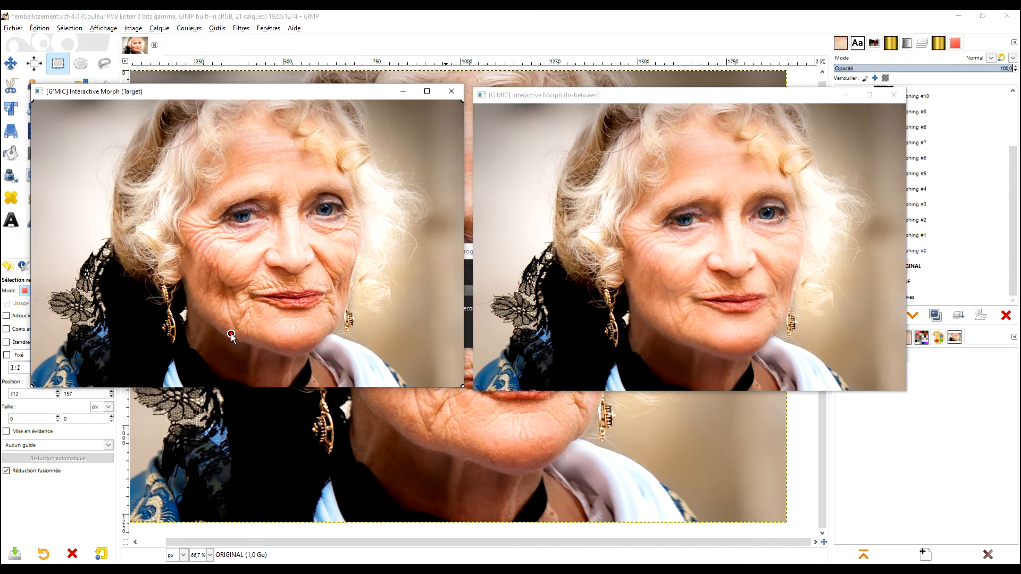
click(230, 337)
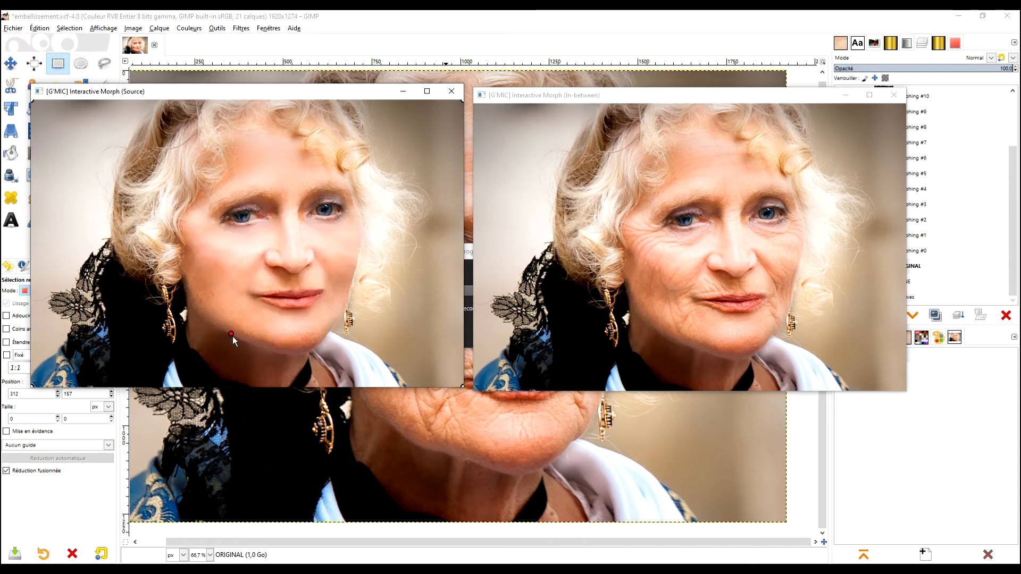
click(332, 326)
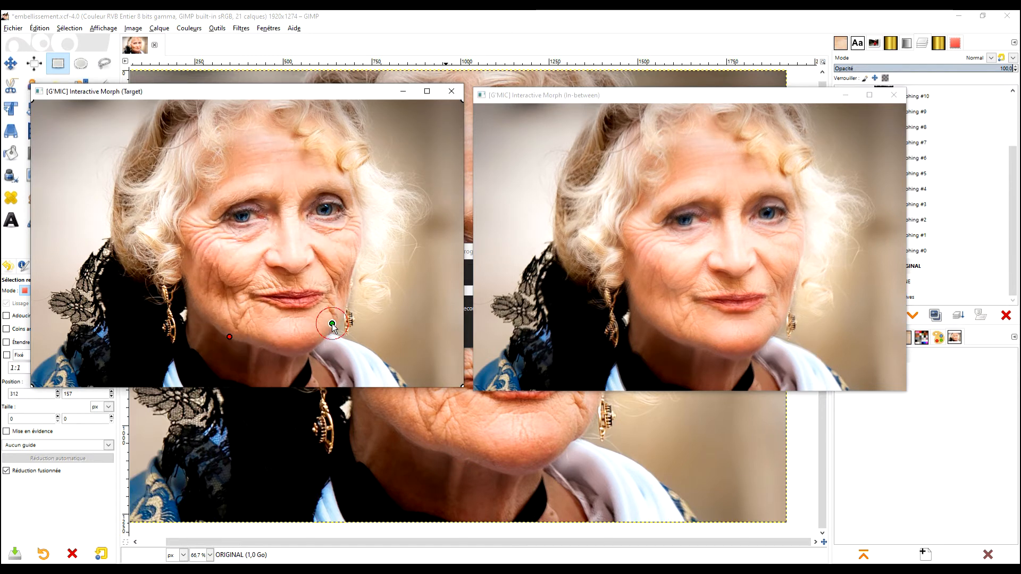
click(333, 327)
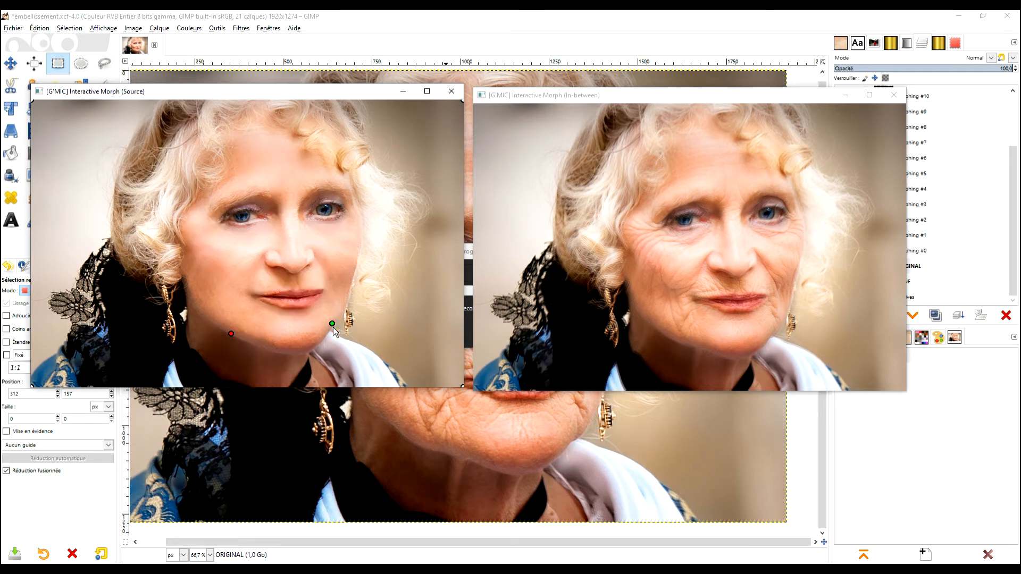
click(272, 348)
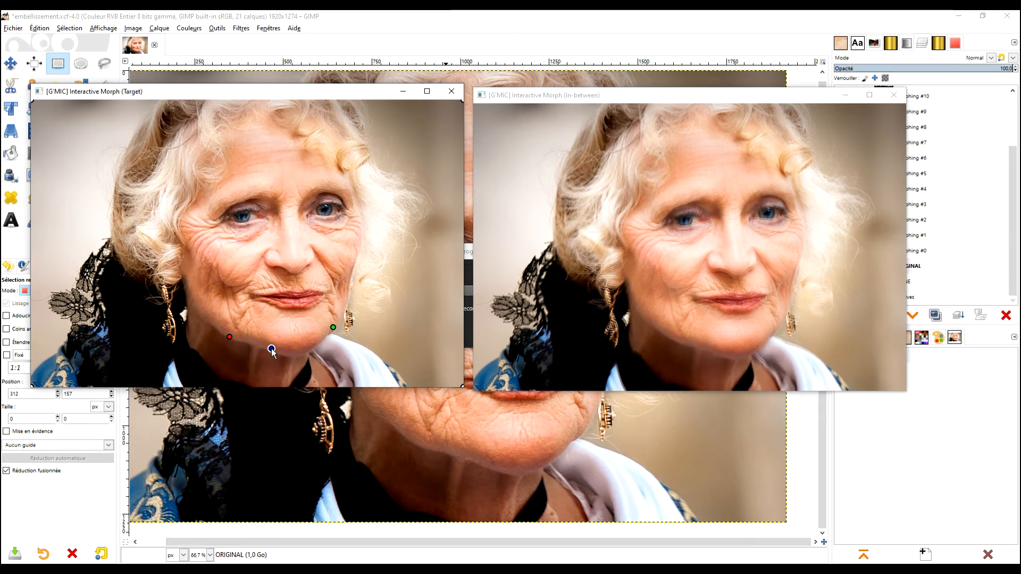
click(272, 348)
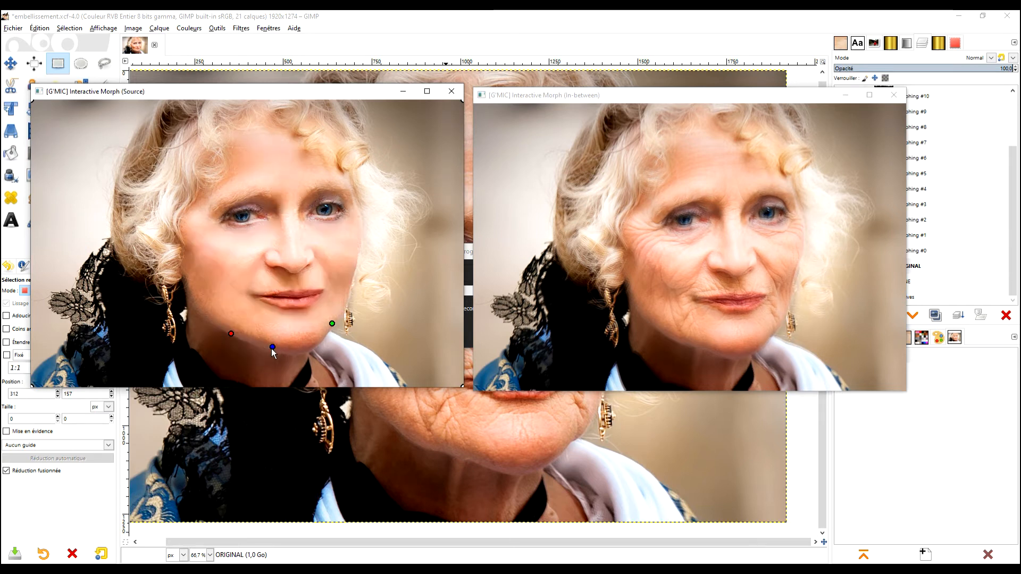
- Add a keypoint on each cheek in the source and move it slightly lower on the cheek in the target
click(245, 269)
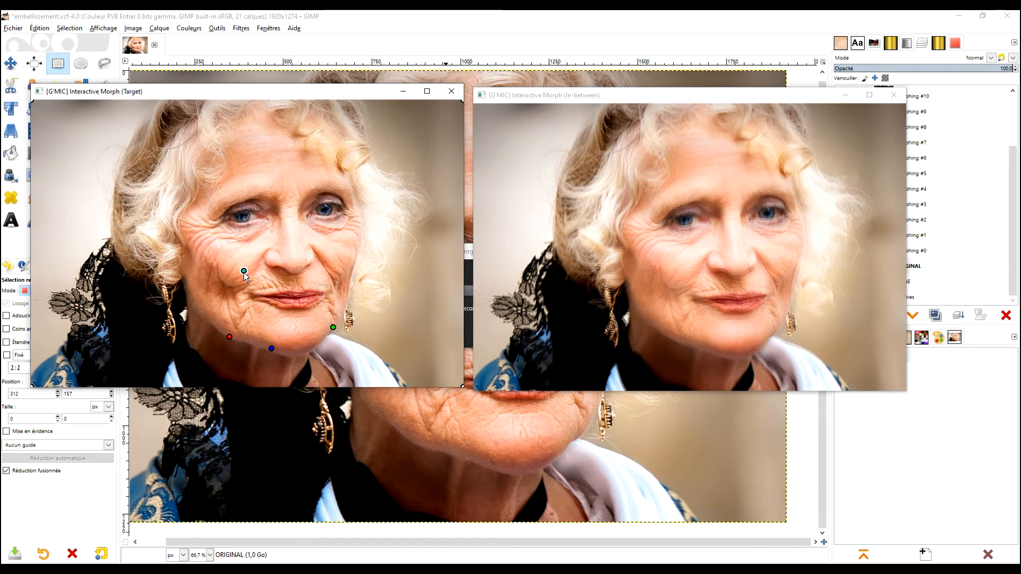
click(240, 282)
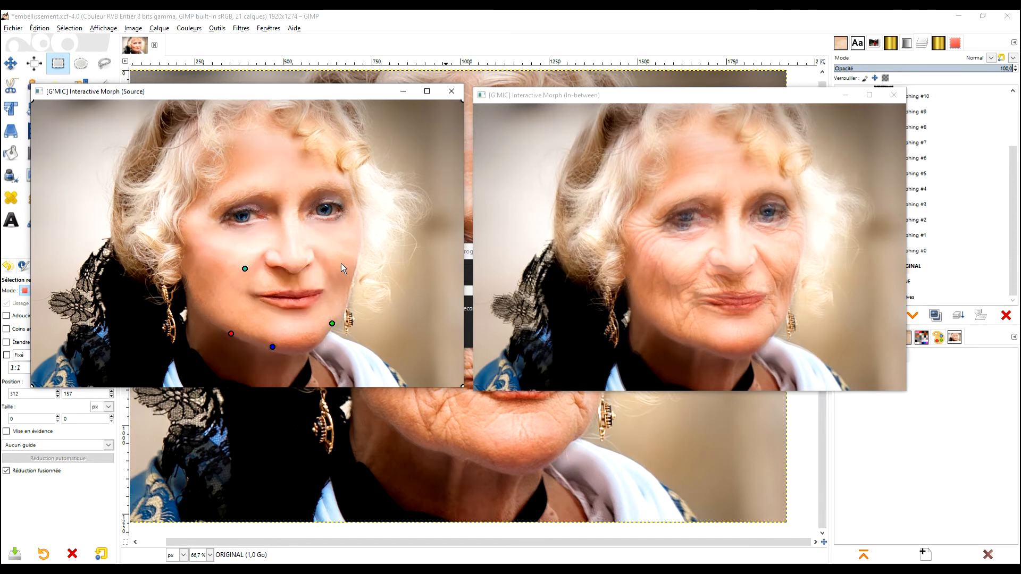
click(341, 263)
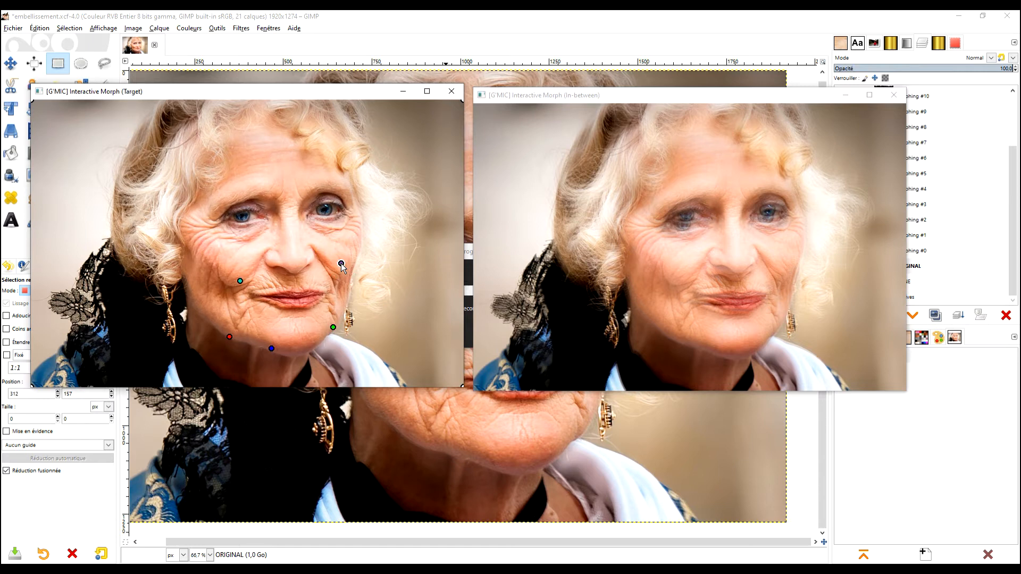
click(335, 272)
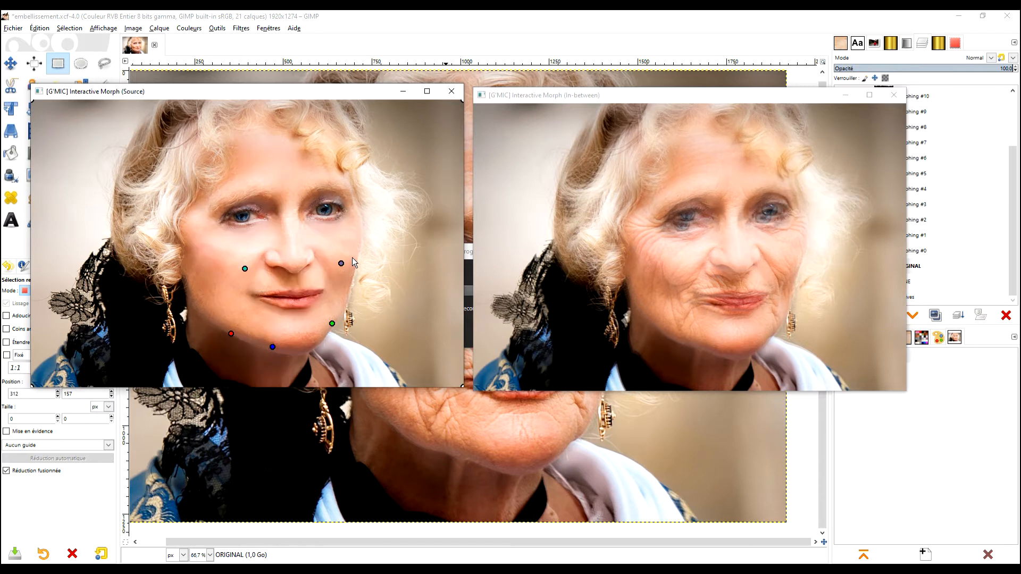
- Add keypoints at the inner and outer corners of her left eye in both source and target
click(305, 211)
click(306, 211)
click(346, 209)
click(346, 209)
- Add a keypoint on each of the two earrings, matched in source and target
click(347, 317)
click(347, 317)
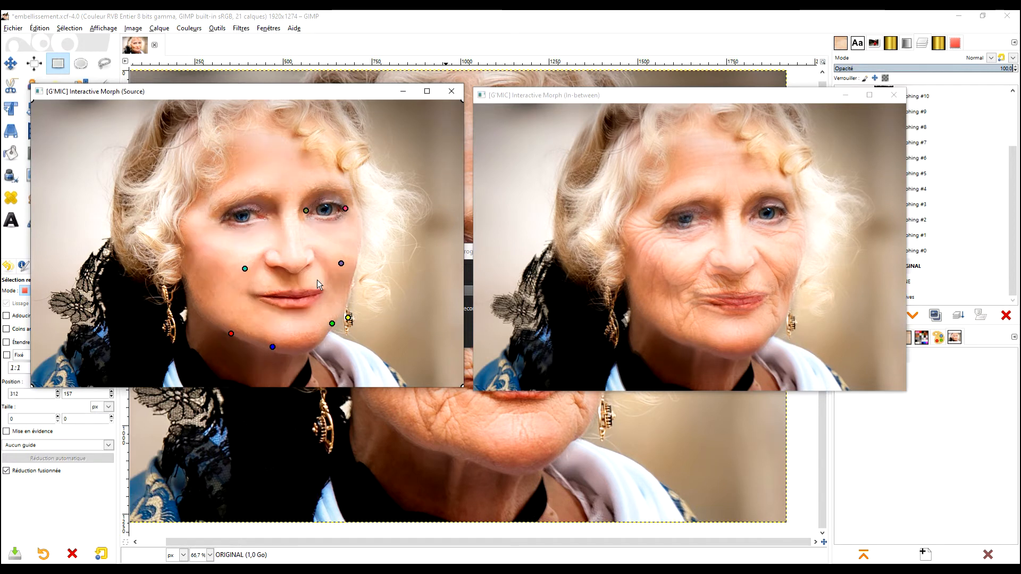
click(167, 326)
click(167, 326)
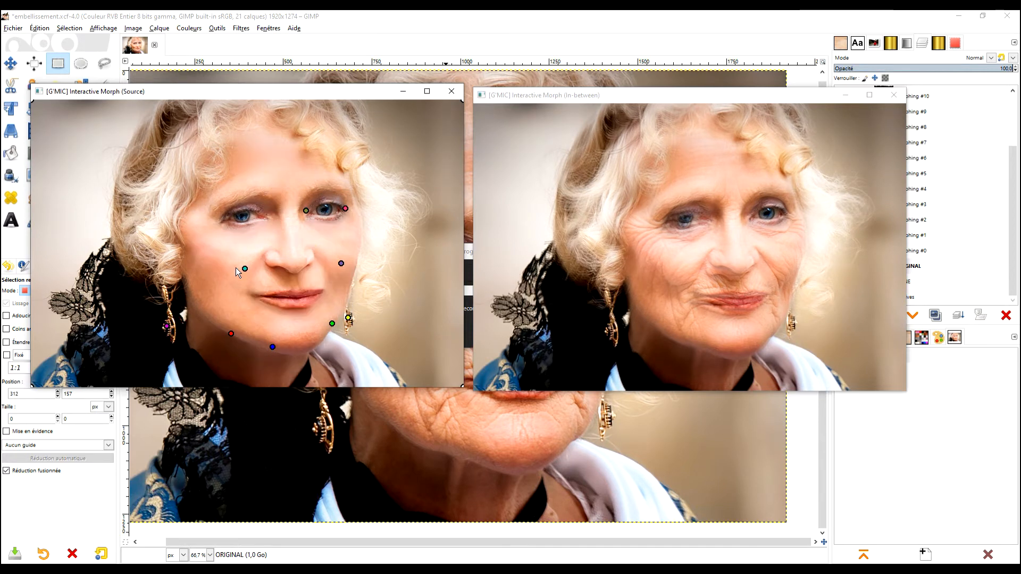
- Add keypoints on the hair curls on both sides of the face
click(159, 244)
click(165, 260)
click(384, 225)
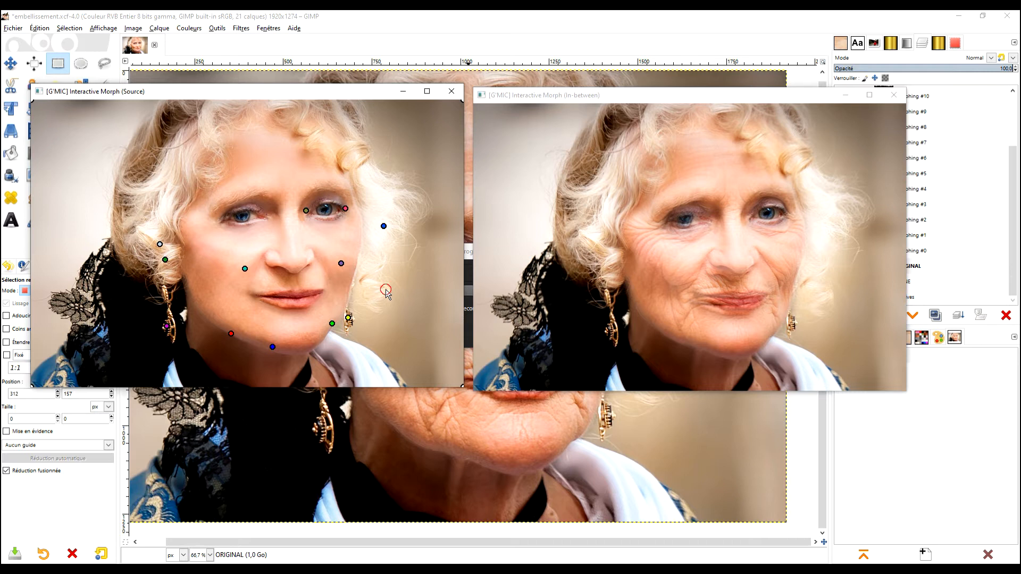
click(365, 277)
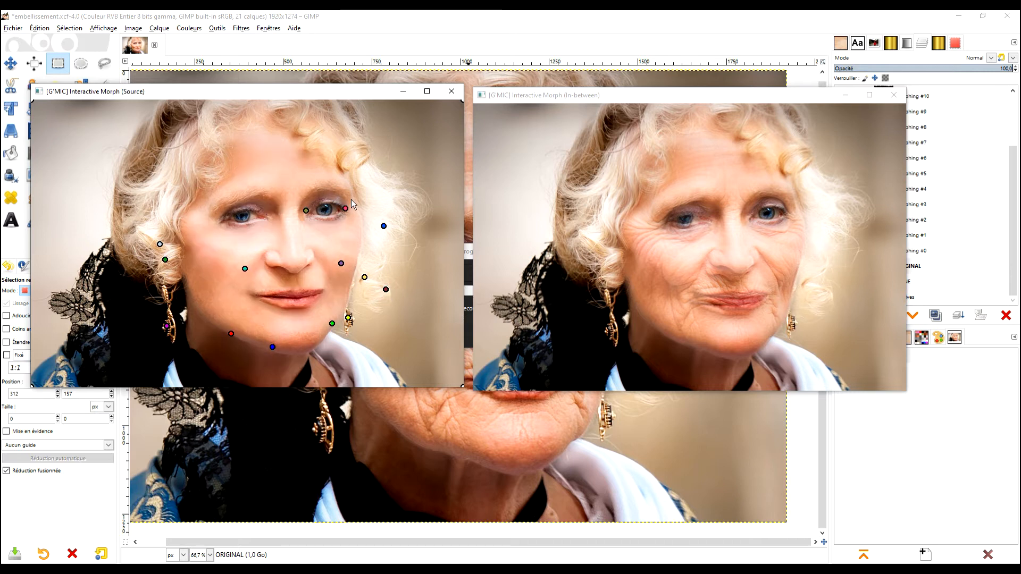
- Add keypoints under both eyes, set slightly lower in the target, and around the corners and lower lid of her right eye
click(247, 232)
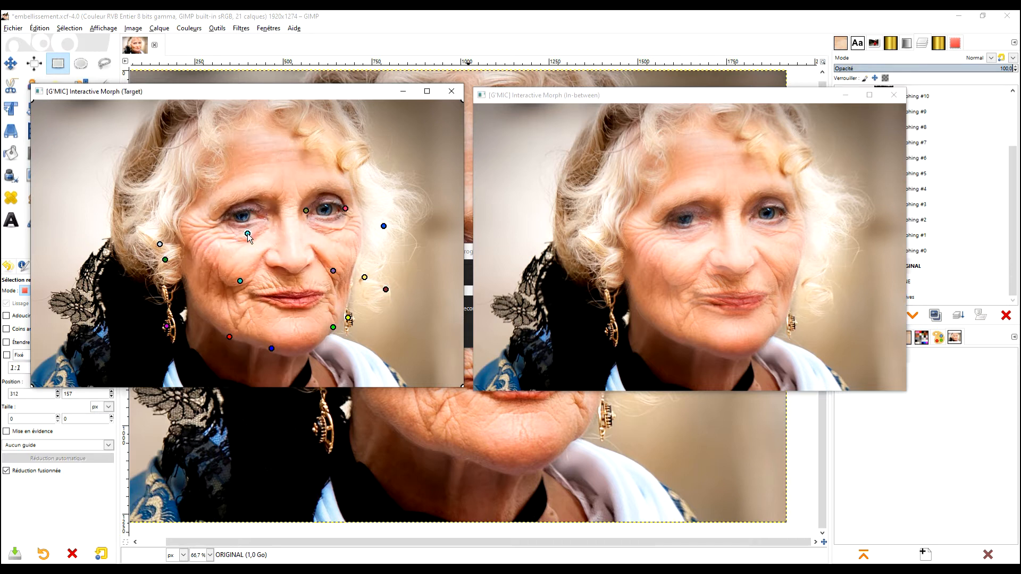
click(333, 229)
key(space)
click(228, 219)
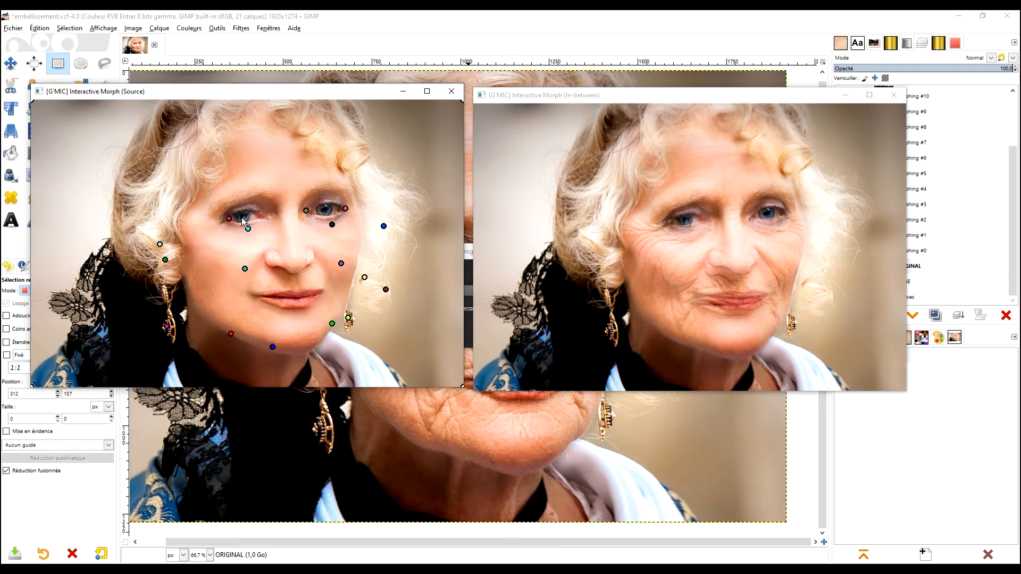
click(263, 216)
click(239, 223)
- Add keypoints at both nostrils and at the two mouth corners, aligning the mouth corners in the target
click(276, 267)
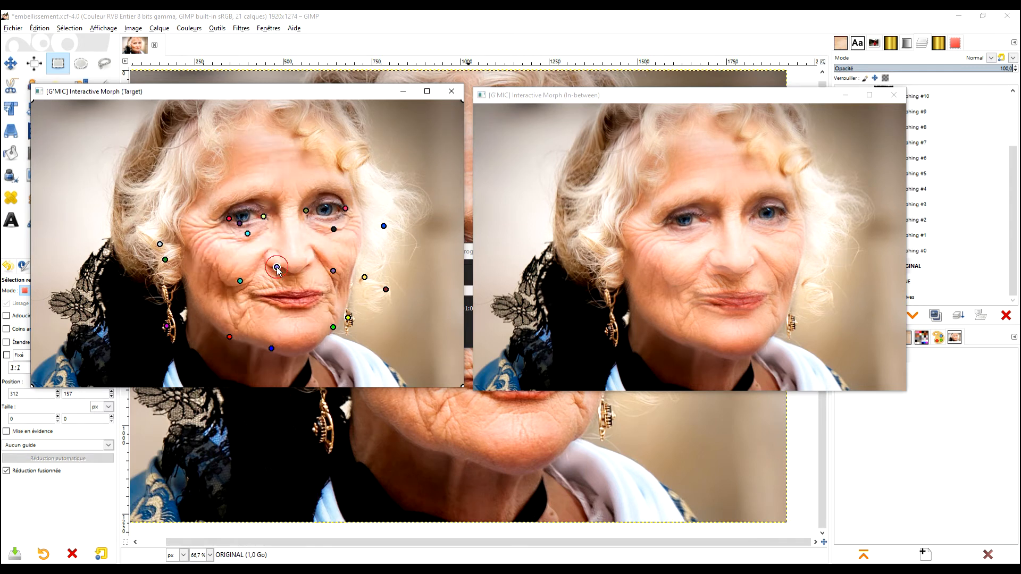
click(306, 264)
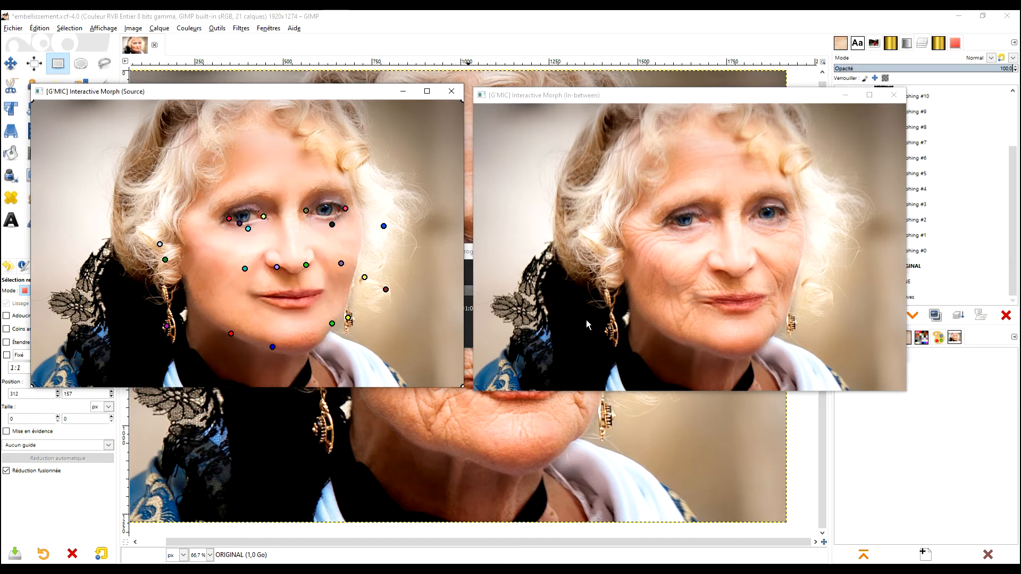
click(254, 295)
click(320, 294)
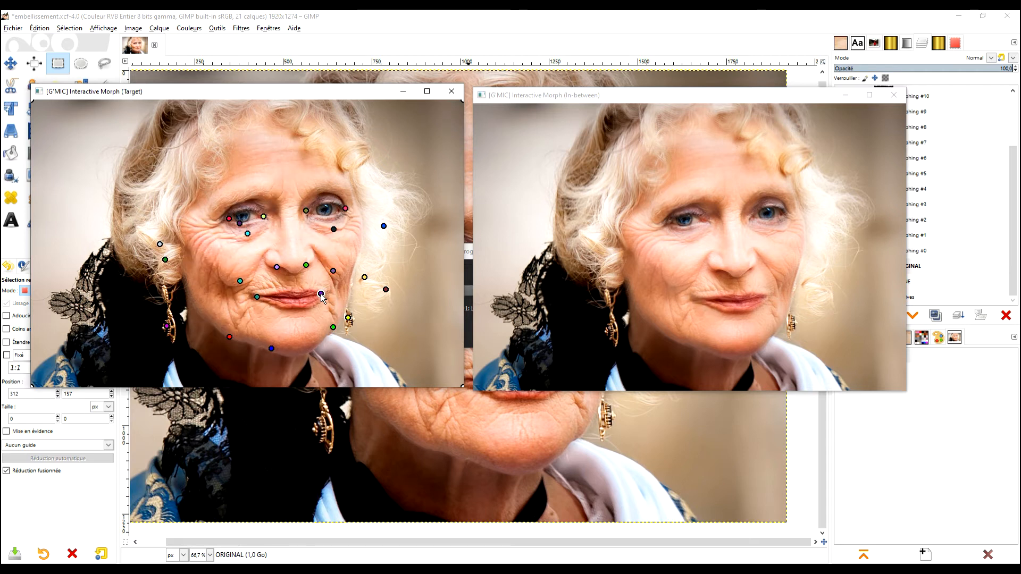
drag(321, 293, 321, 293)
- Add two keypoints along the lower lip edge and two along the upper lip edge, matched in the target
click(289, 307)
click(304, 305)
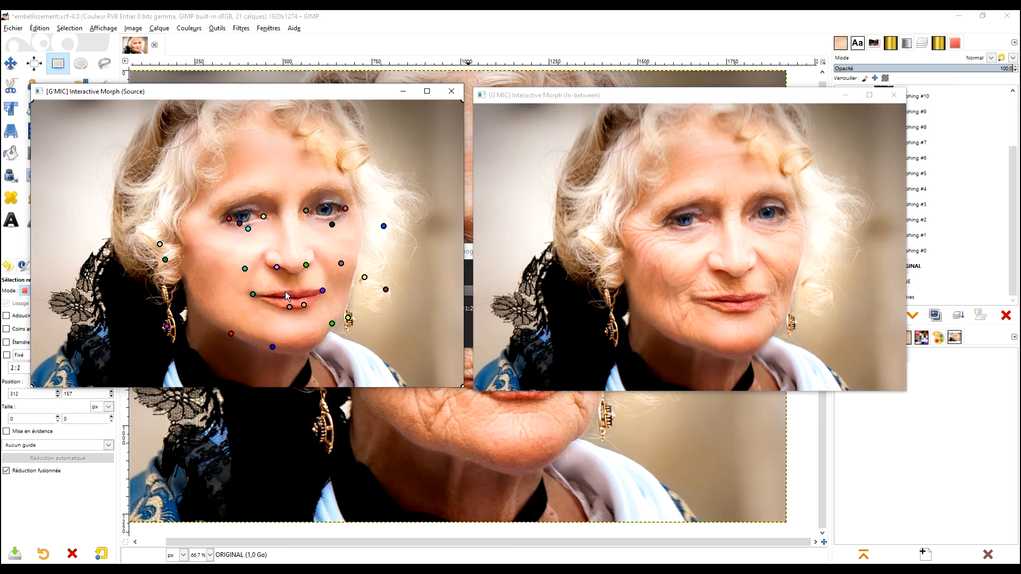
click(288, 291)
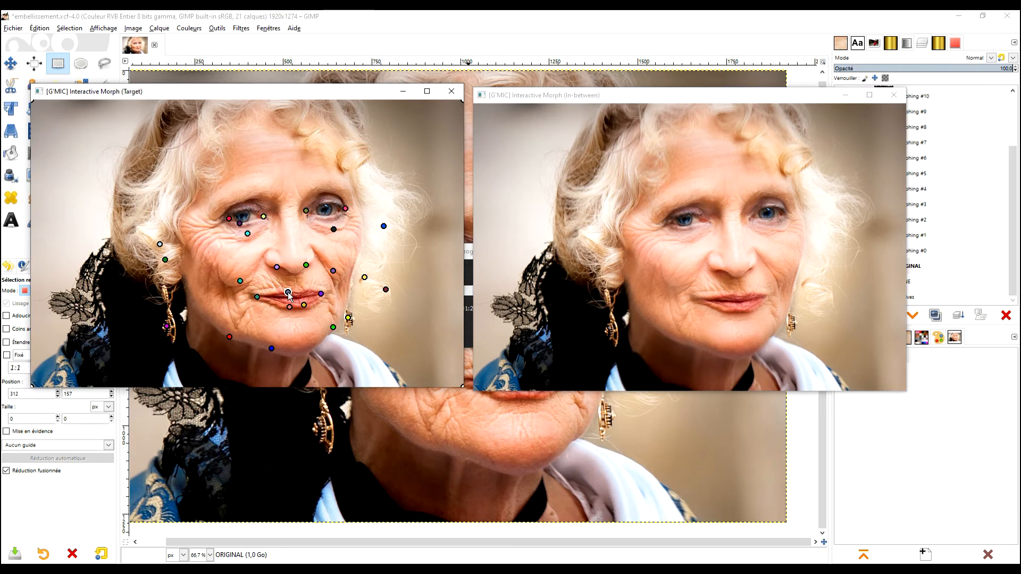
click(304, 292)
click(304, 291)
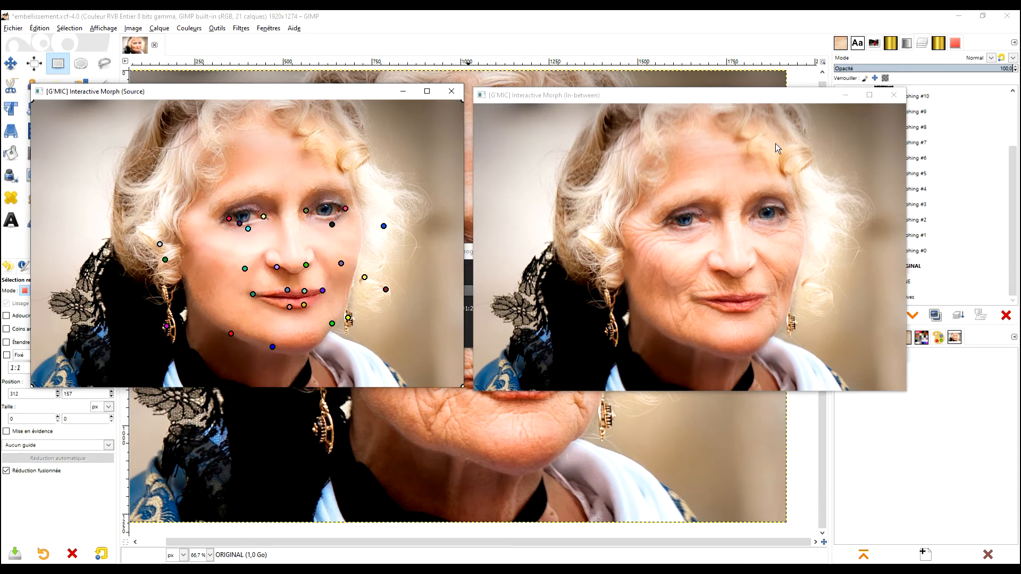
- Add keypoints across the forehead, along the hairline and on the front curls, checking them in both images
click(296, 124)
click(318, 138)
click(250, 148)
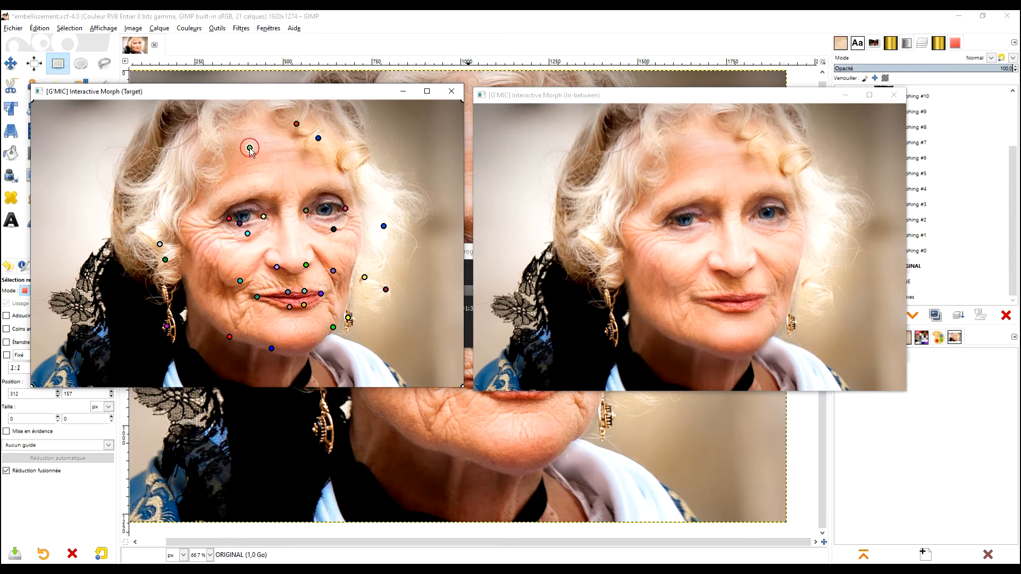
key(space)
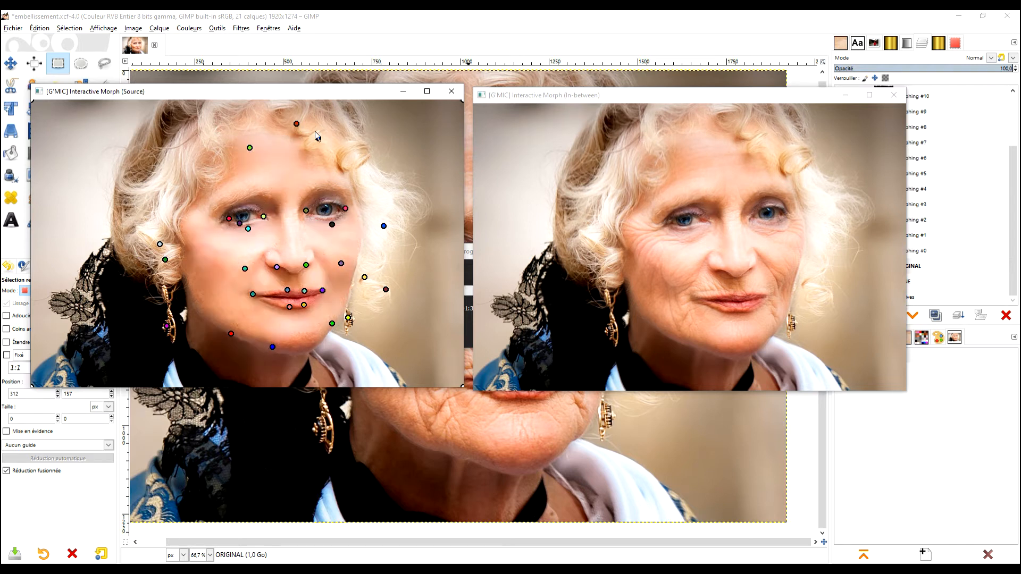
click(359, 148)
click(224, 161)
- Add keypoints on the neck and more on both cheeks, shifting the cheek points to follow the wrinkles in the target
click(249, 362)
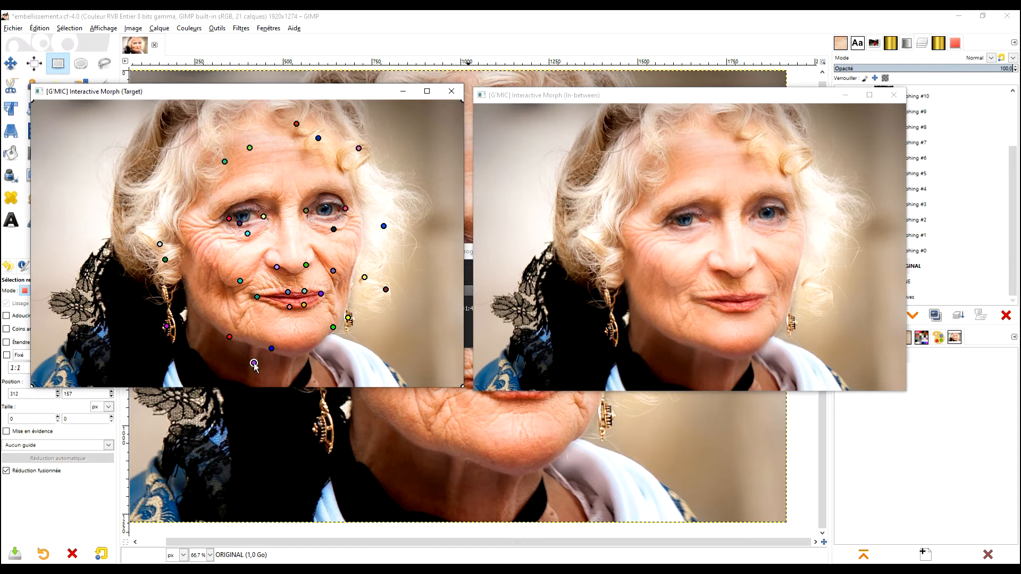
drag(246, 360, 202, 337)
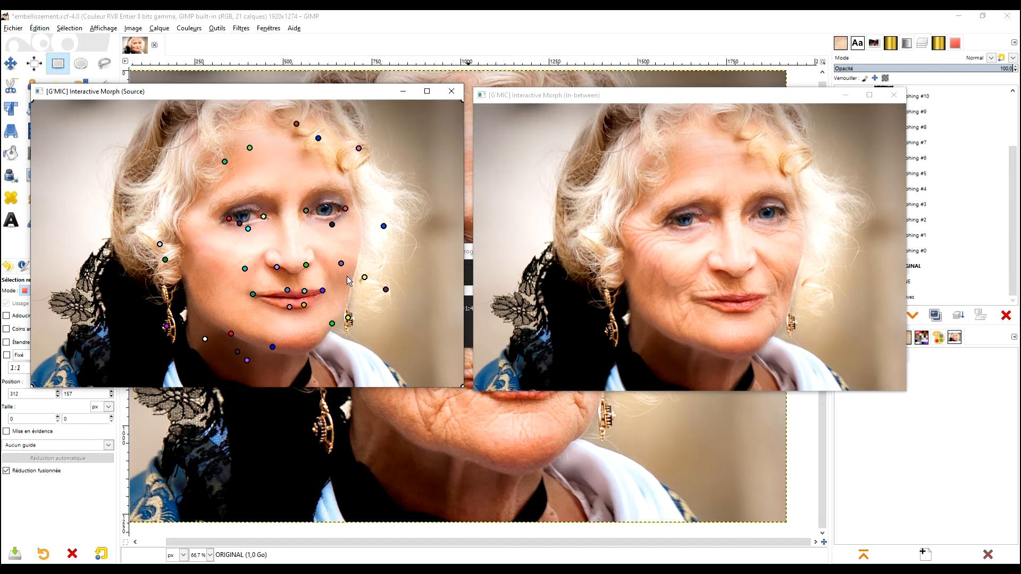
drag(333, 251, 325, 260)
drag(216, 253, 224, 281)
drag(353, 244, 231, 296)
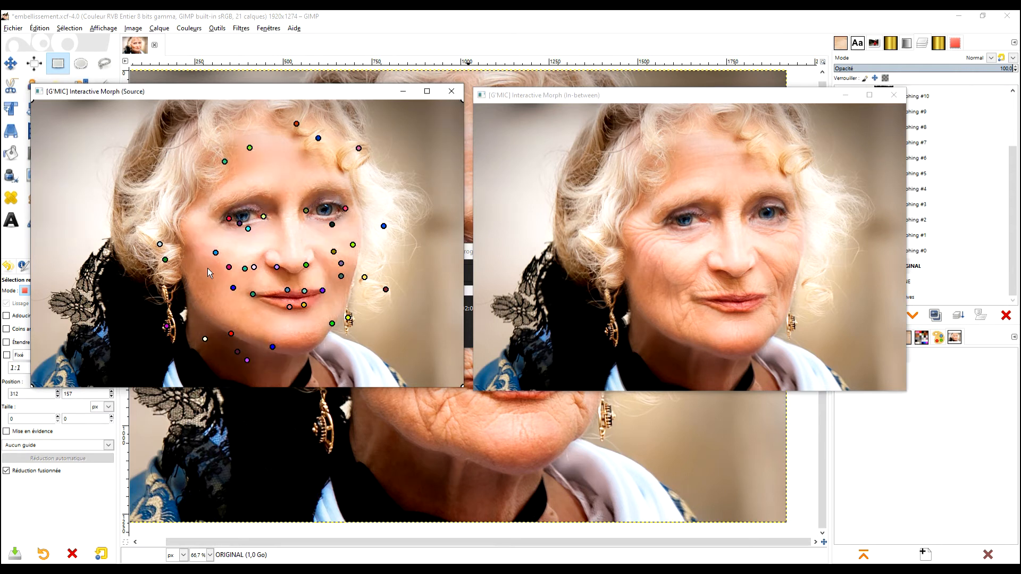
- Add final keypoints on the outer cheek, the bridge of the nose and the jaw edge near the earring
drag(192, 261, 191, 262)
drag(284, 221, 289, 216)
drag(196, 305, 197, 306)
click(194, 325)
- Close the Interactive Morph source window to generate the new morphing layers, and dismiss the in-between window
click(451, 92)
drag(695, 96, 438, 124)
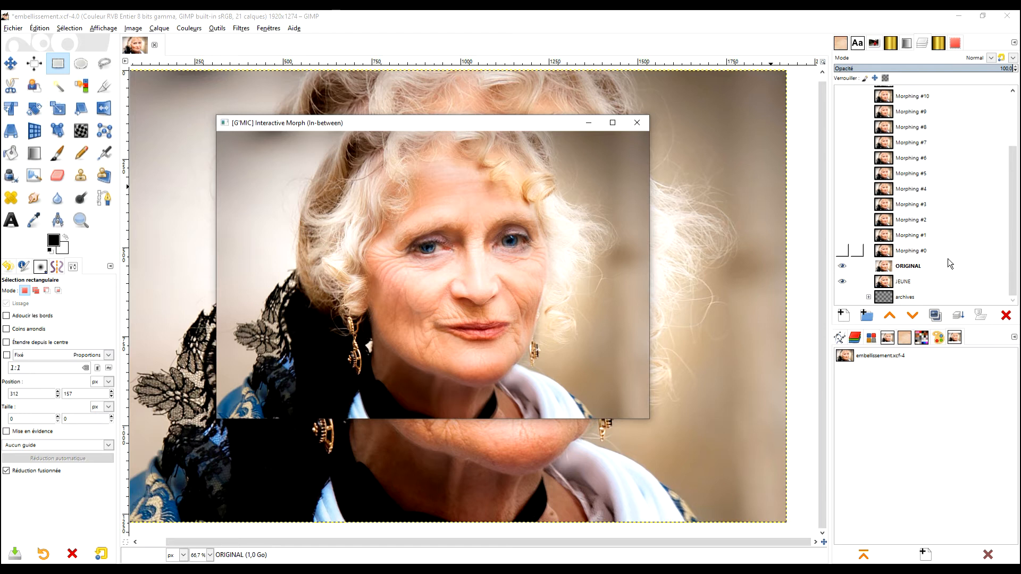
scroll(958, 184, up, 3)
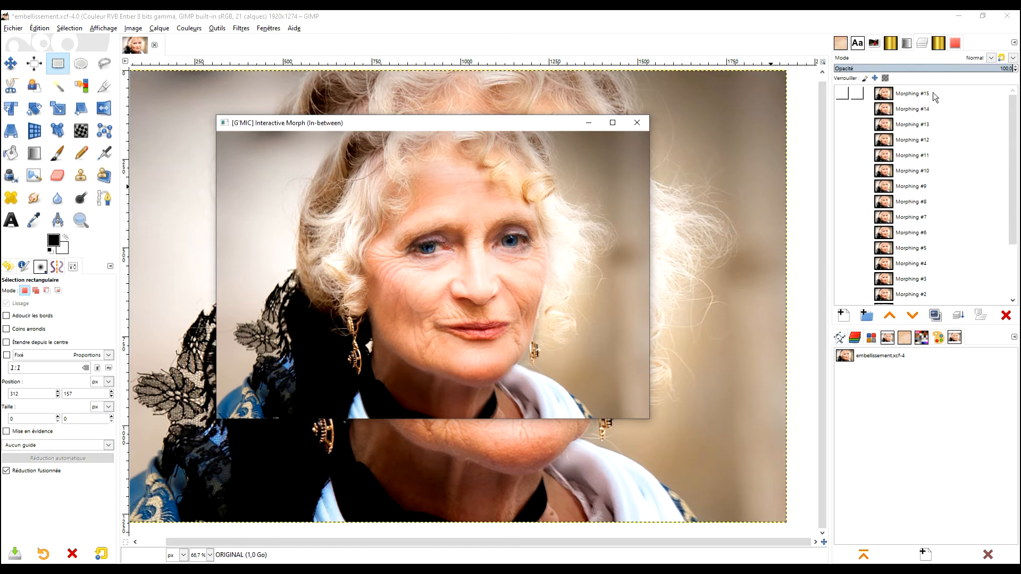
key(Escape)
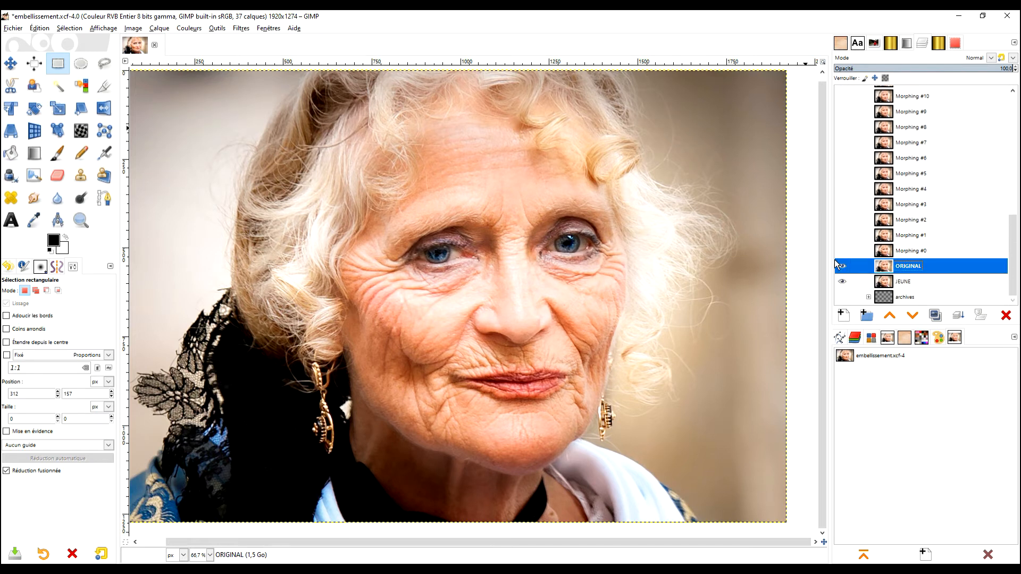
- Make the Morphing #16 layer at the top of the stack visible while keeping the other morphing layers hidden
shift+click(842, 252)
shift+click(842, 252)
scroll(904, 187, up, 8)
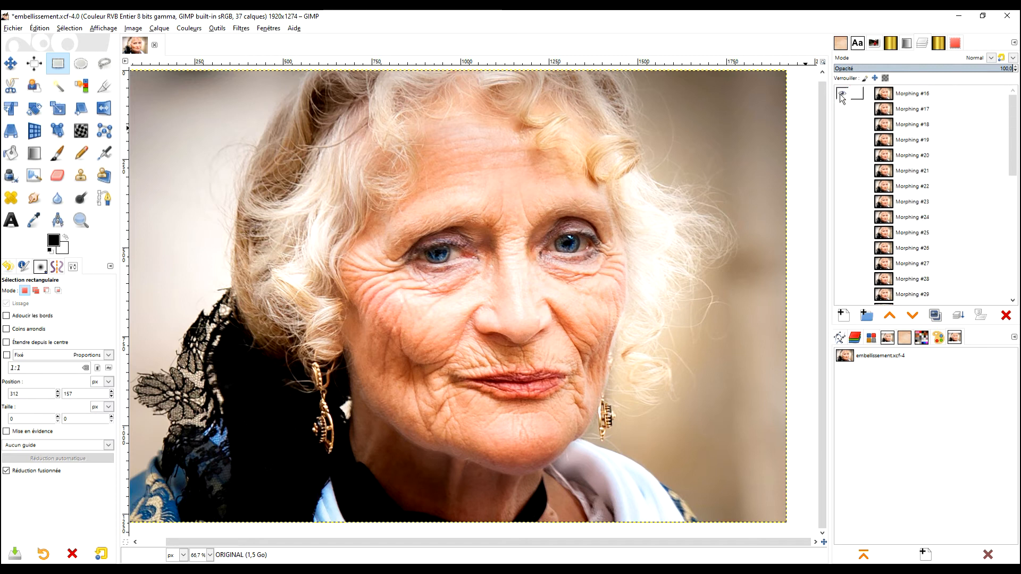
scroll(924, 181, down, 5)
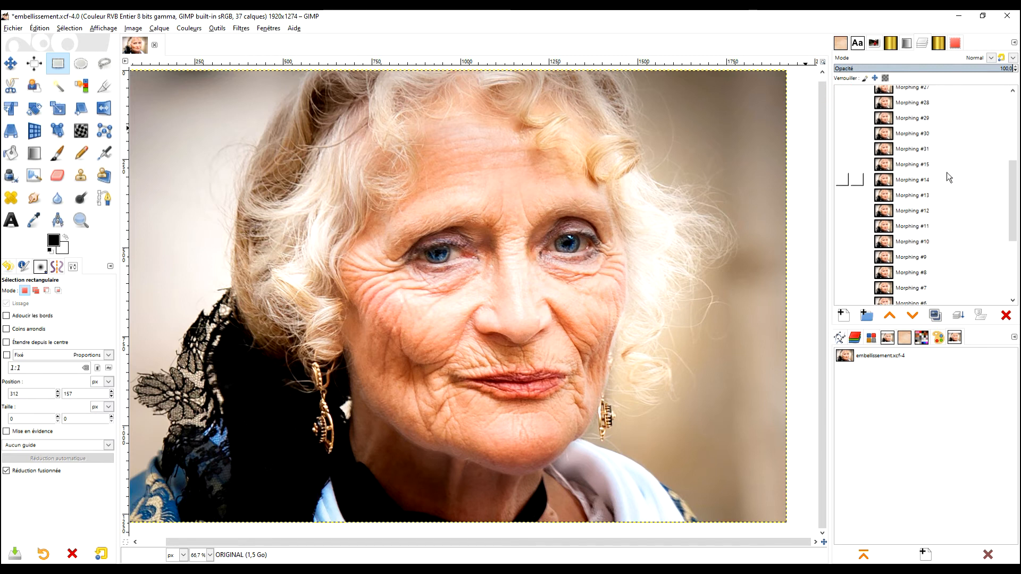
scroll(946, 173, up, 5)
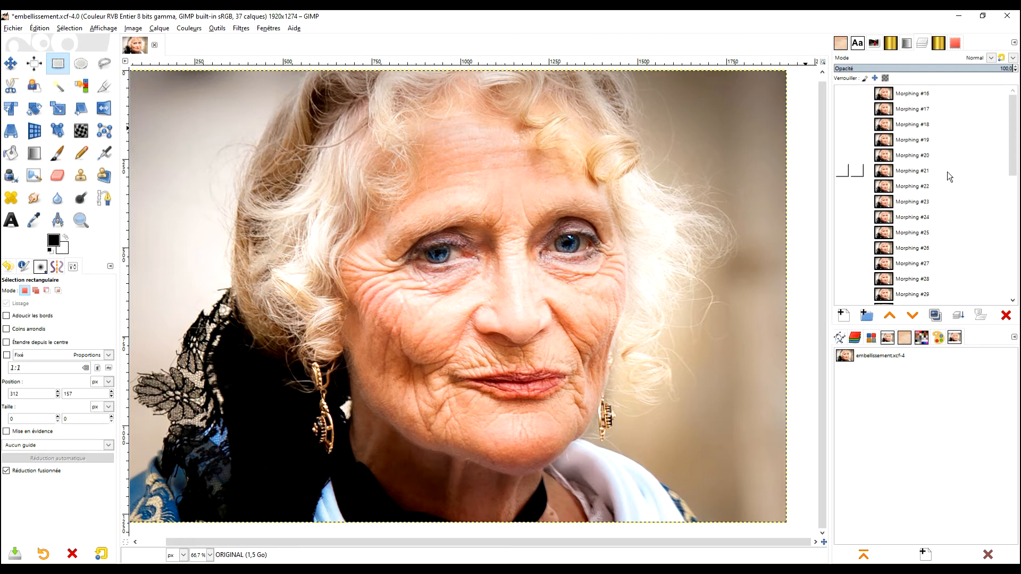
click(842, 94)
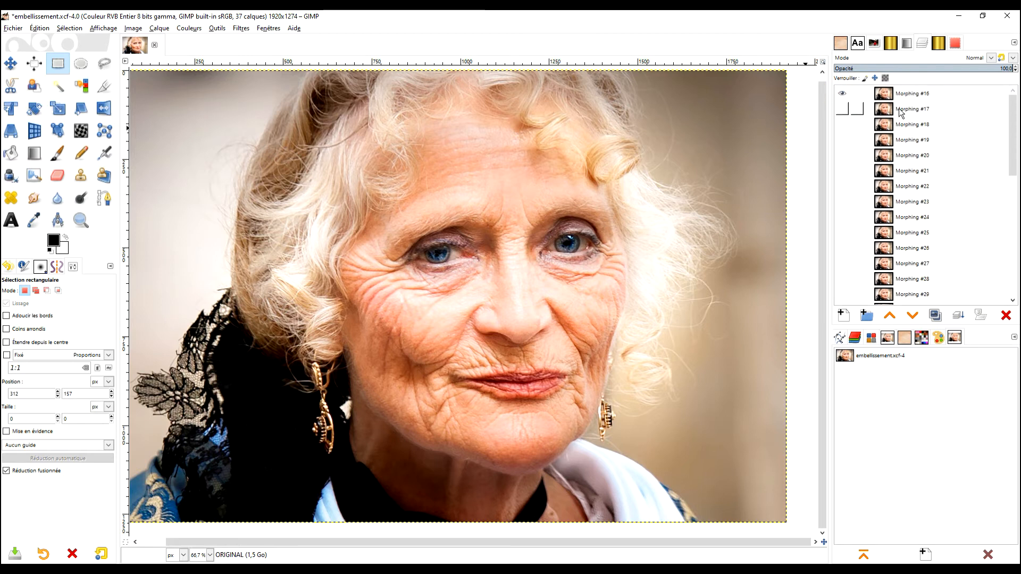
scroll(900, 183, down, 5)
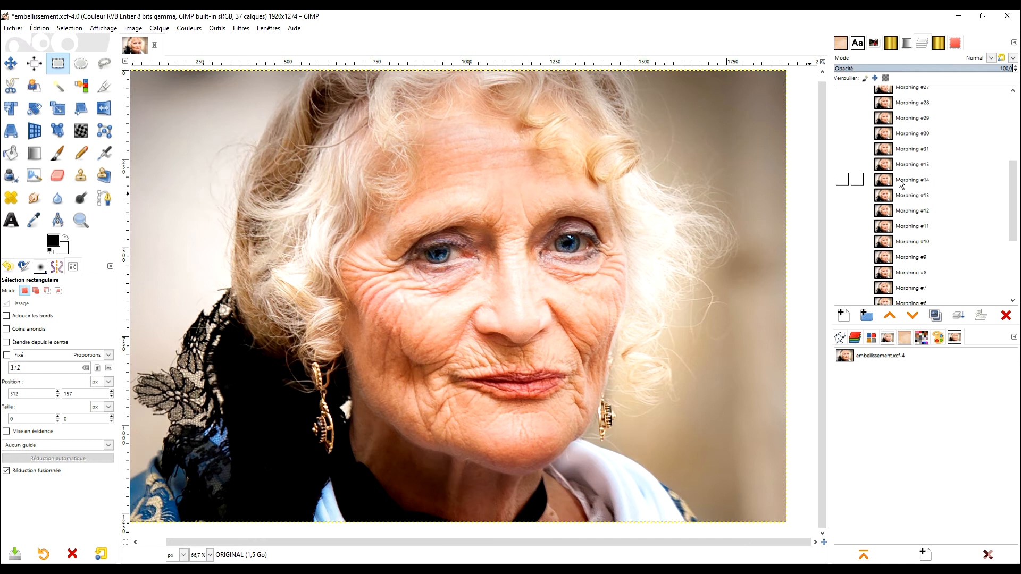
- Save the project, and delete the ORIGINAL layer, the JEUNE layer and the archives layer group
scroll(900, 183, down, 5)
click(925, 266)
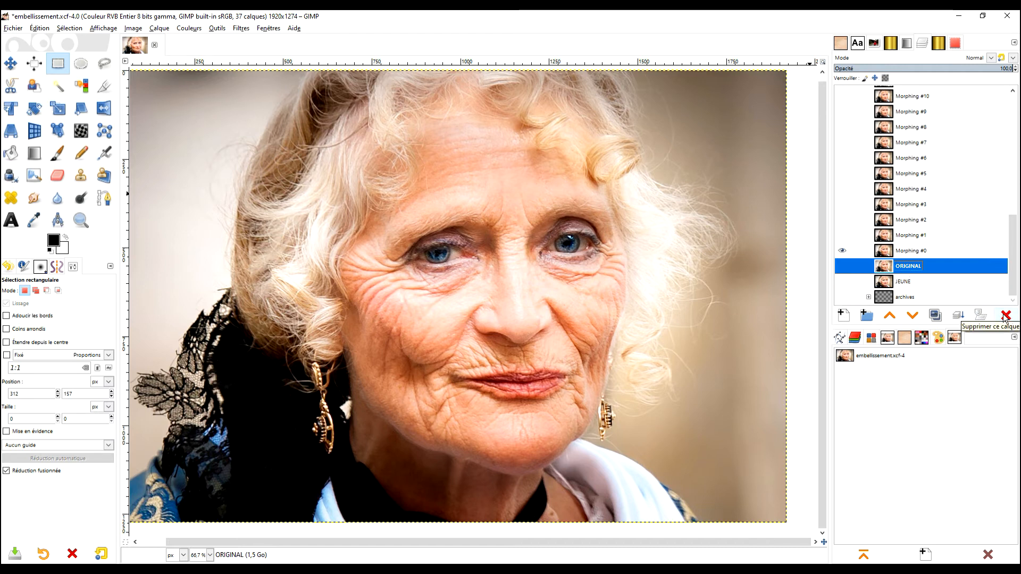
key(ctrl+s)
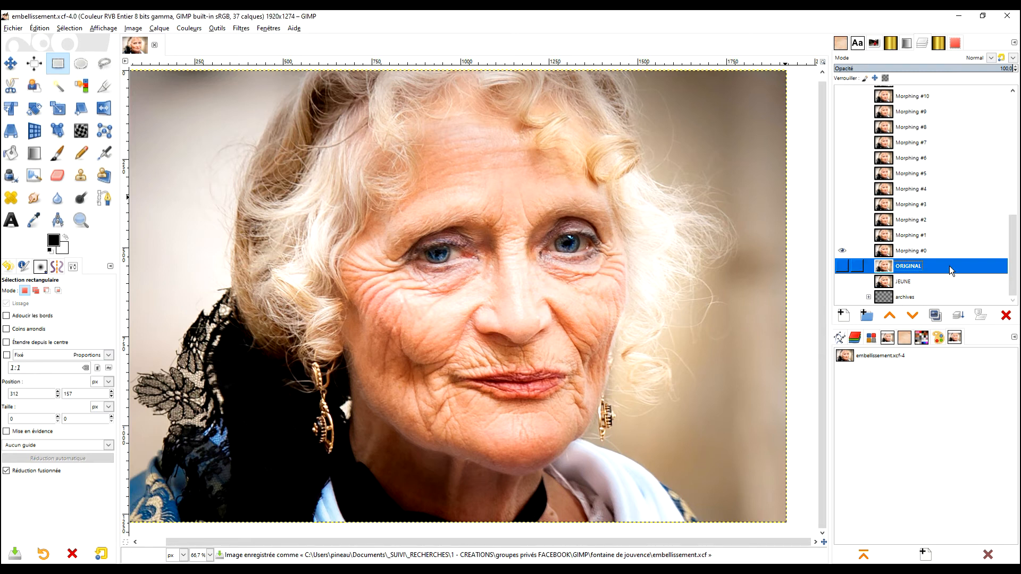
click(1006, 316)
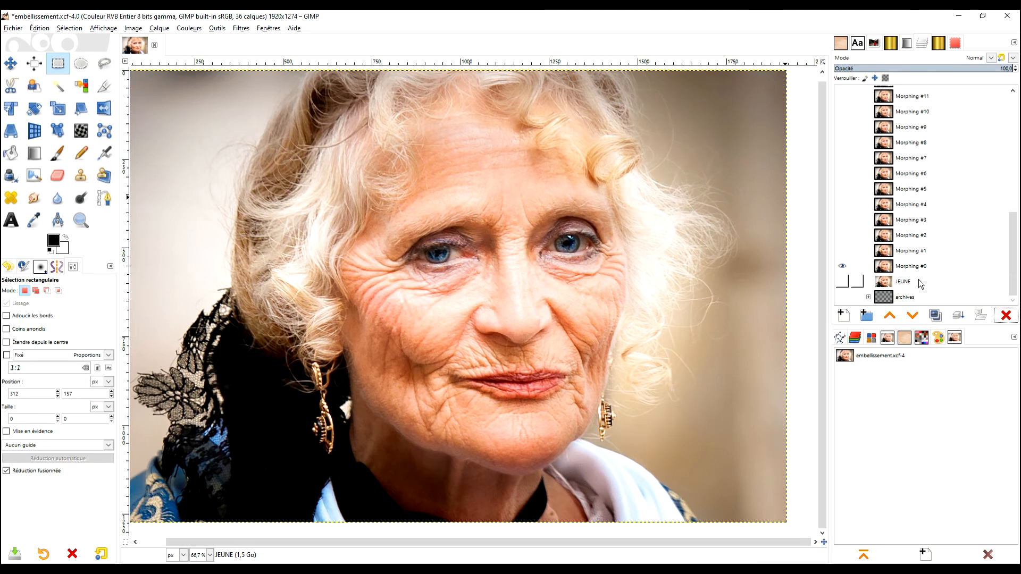
click(916, 280)
click(1005, 315)
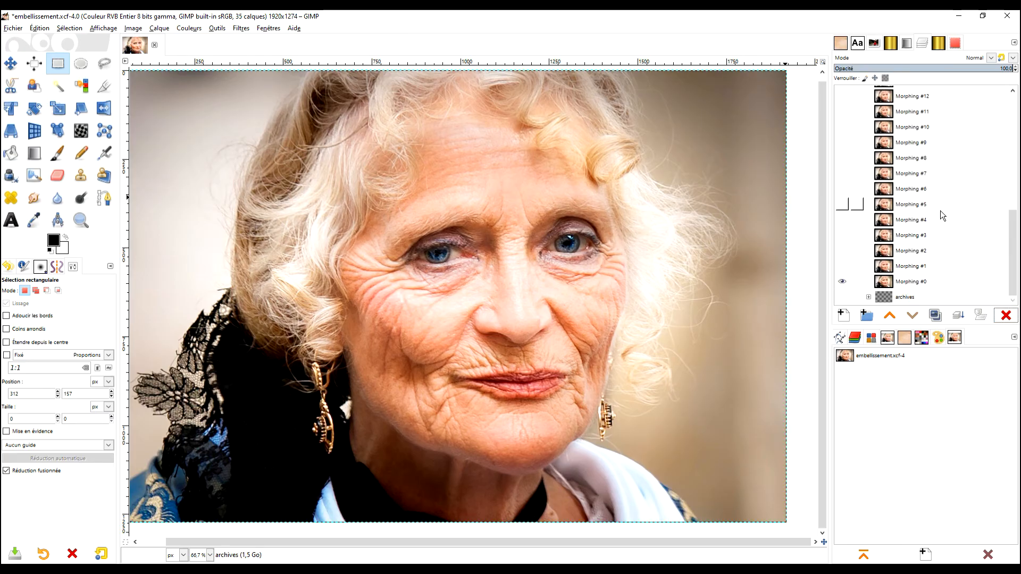
click(1005, 316)
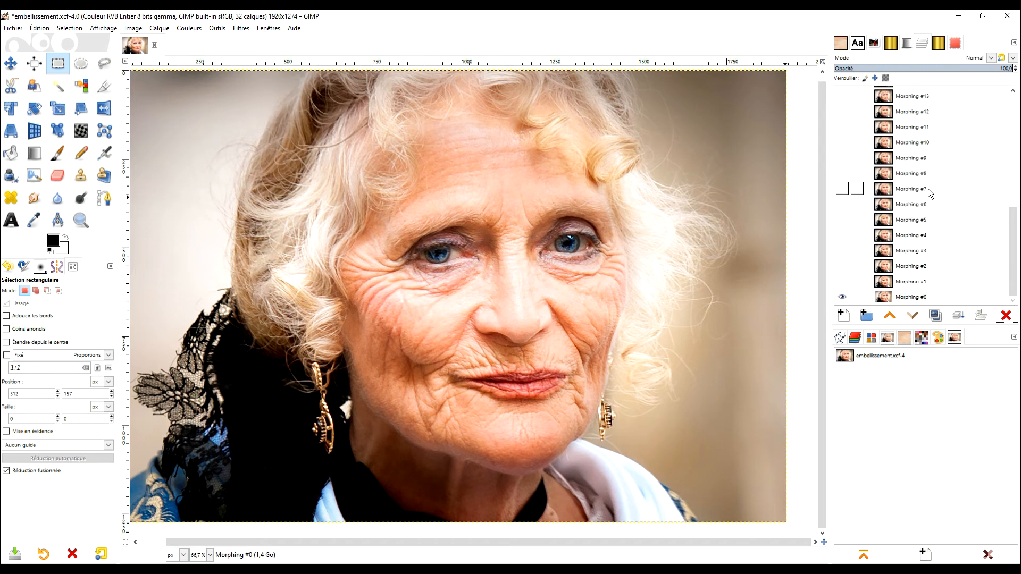
- Make all the morphing layers visible and check the whole layer stack
shift+click(842, 297)
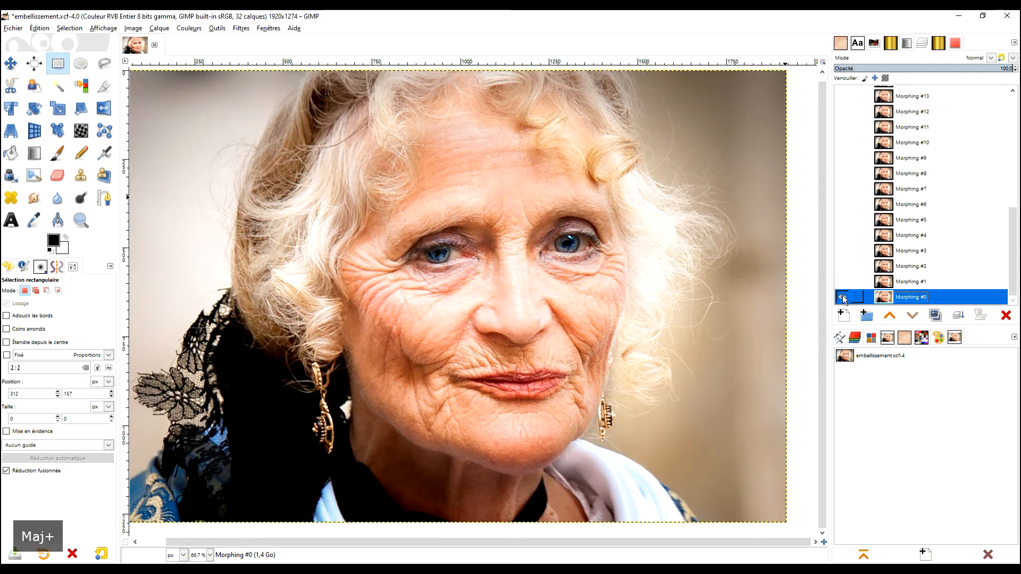
scroll(924, 189, up, 5)
scroll(925, 189, down, 1)
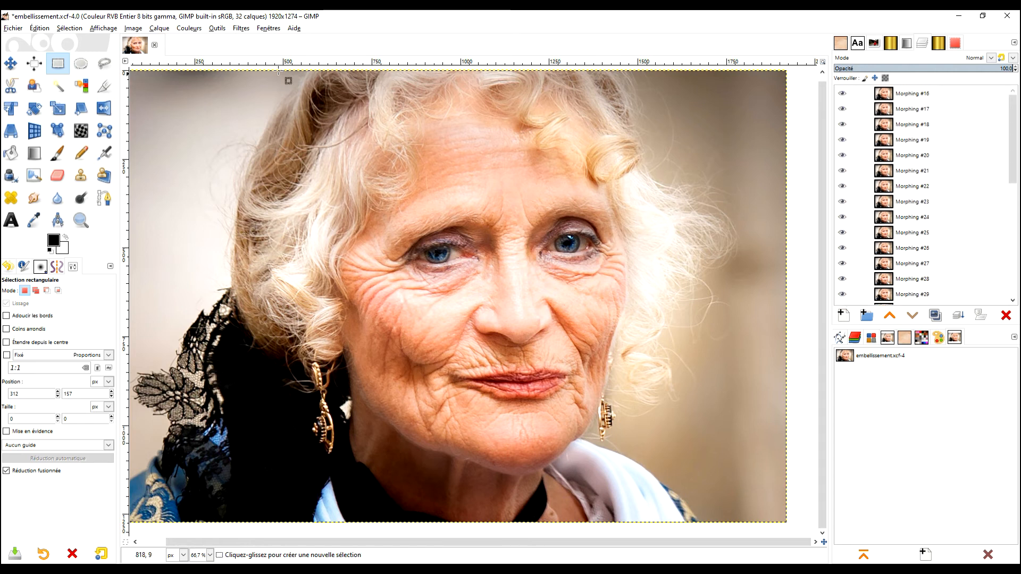
scroll(941, 142, down, 5)
scroll(941, 142, down, 3)
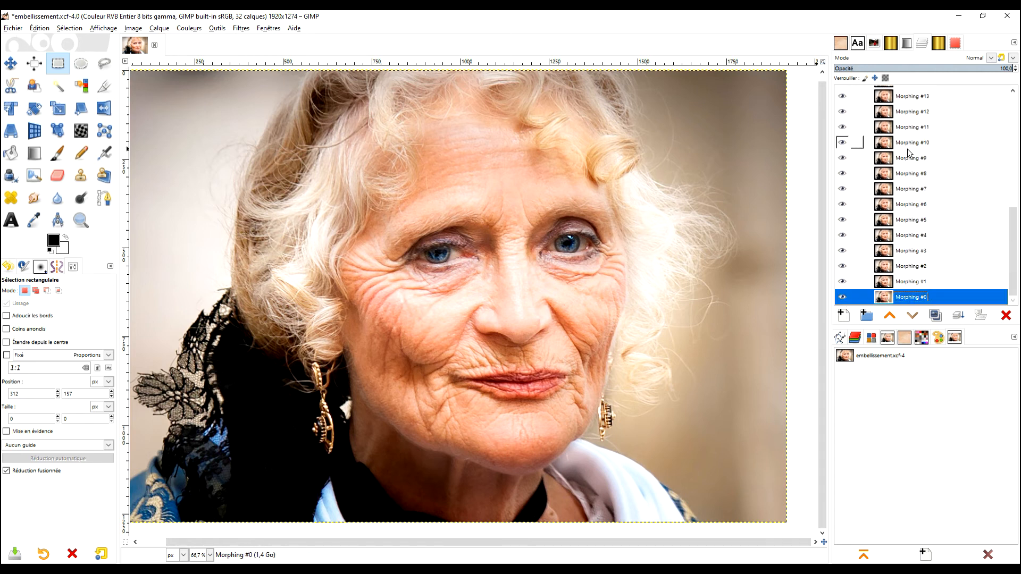
- Convert the image to indexed colours with an optimal 255-colour palette and Floyd-Steinberg dithering with reduced colour bleeding
click(131, 28)
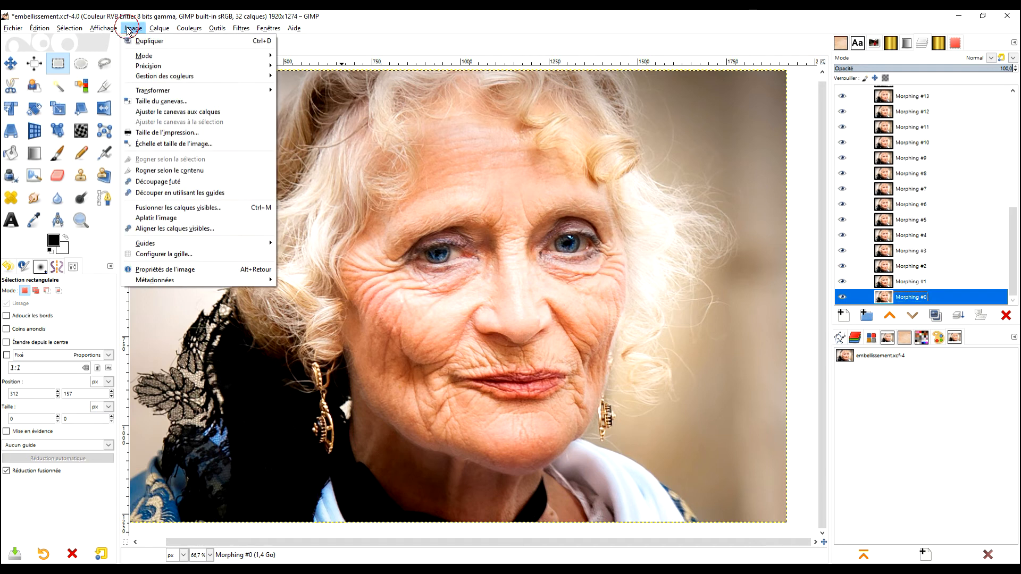
mouse_move(161, 56)
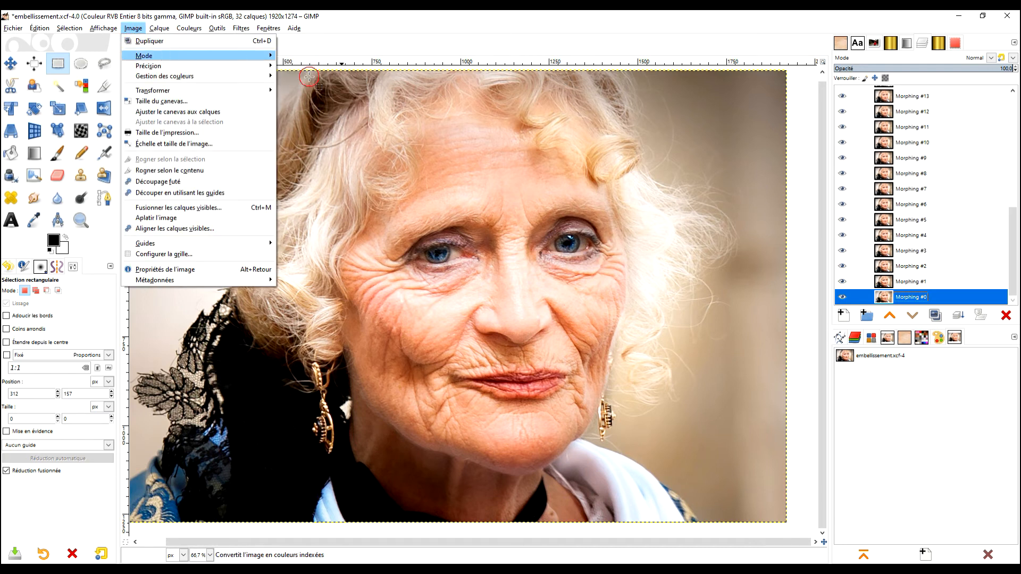
click(309, 79)
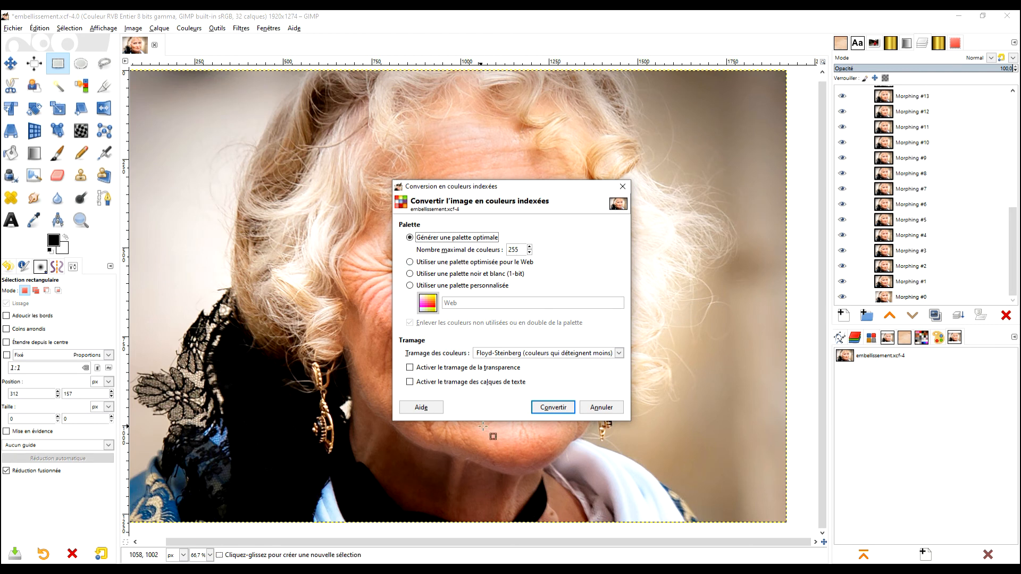
click(600, 358)
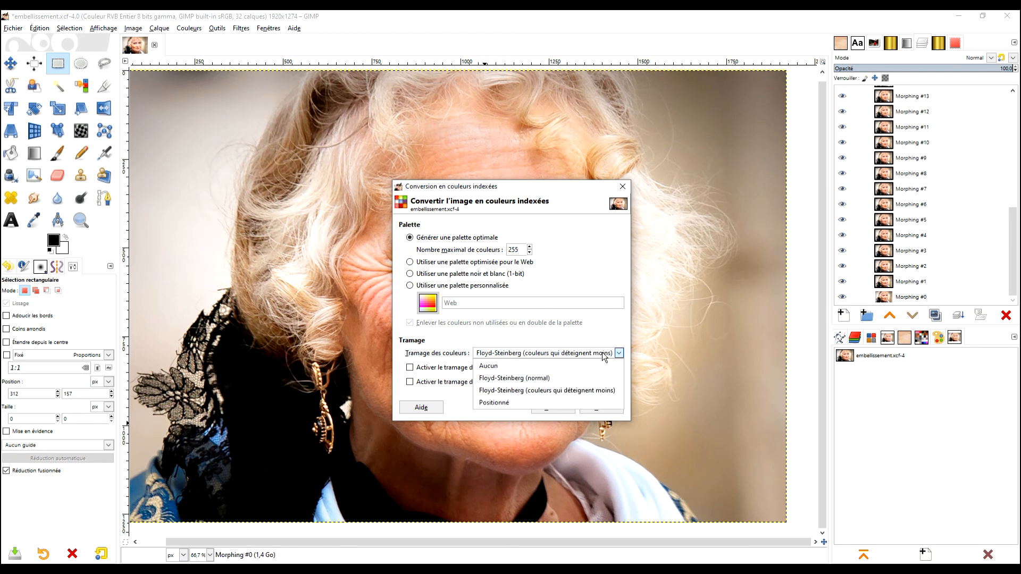
click(586, 393)
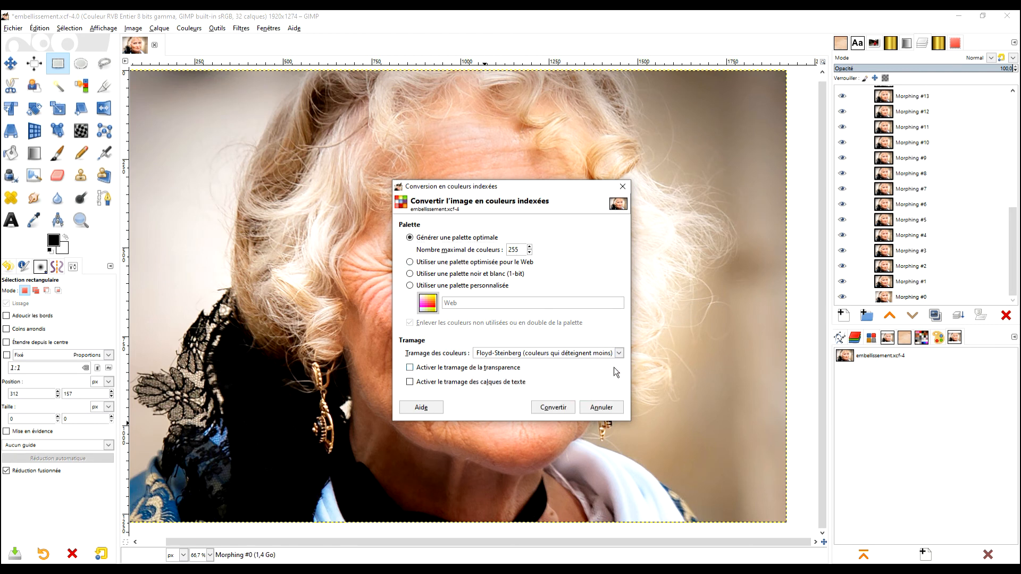
click(560, 409)
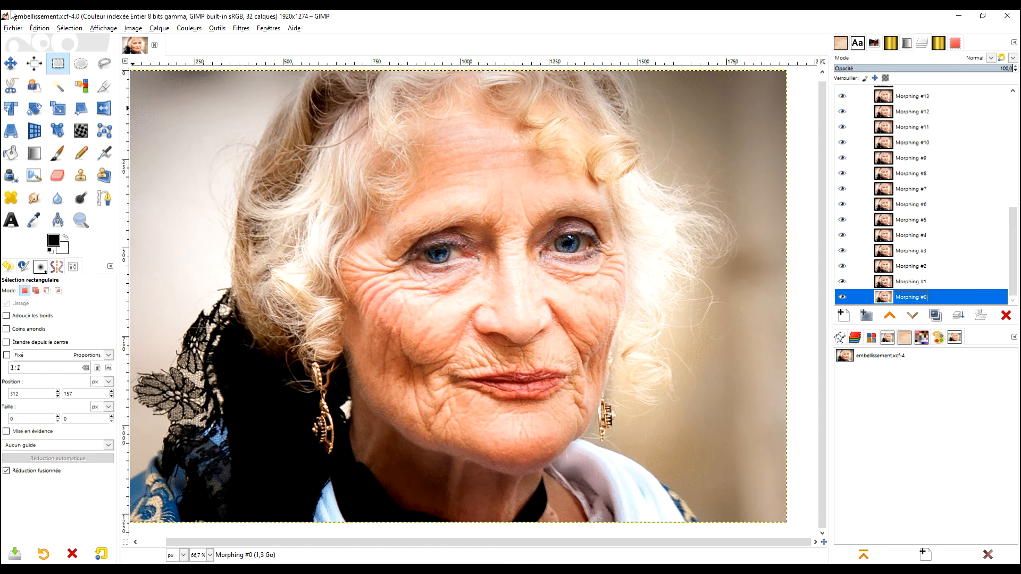
- Export the image as embellissement.gif, as an endlessly looping animation with a 100 ms delay between frames
click(13, 28)
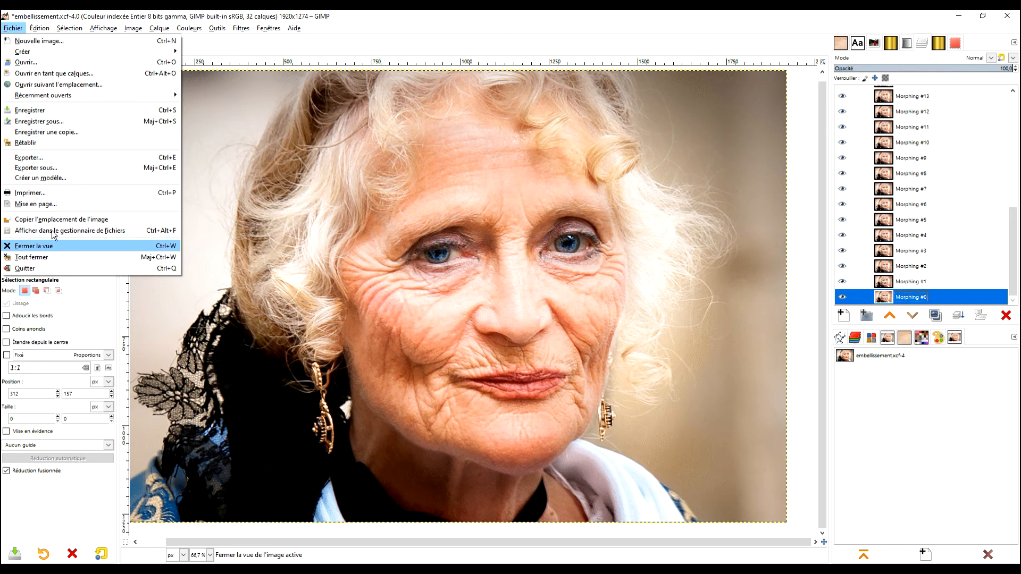
click(82, 170)
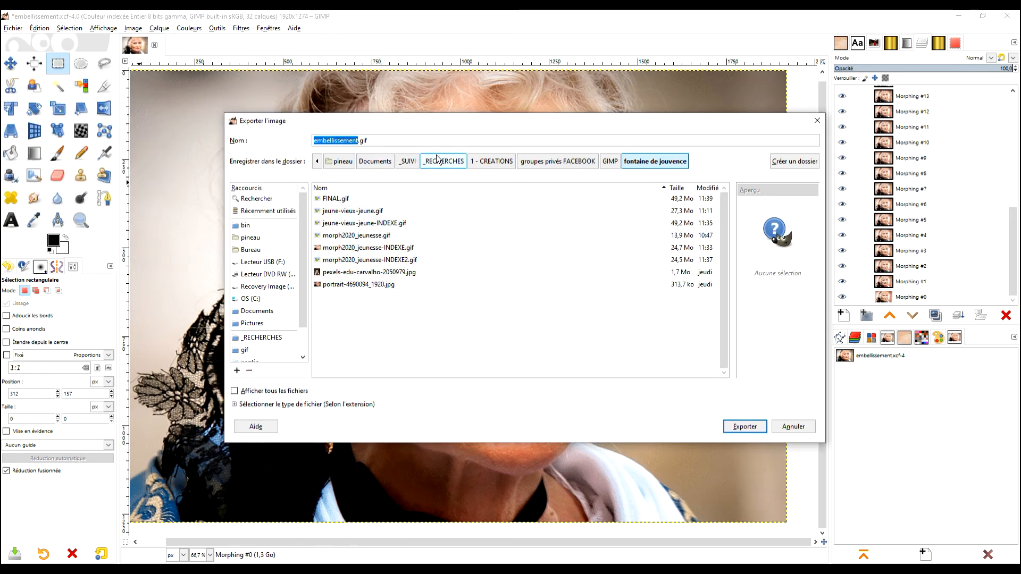
click(733, 422)
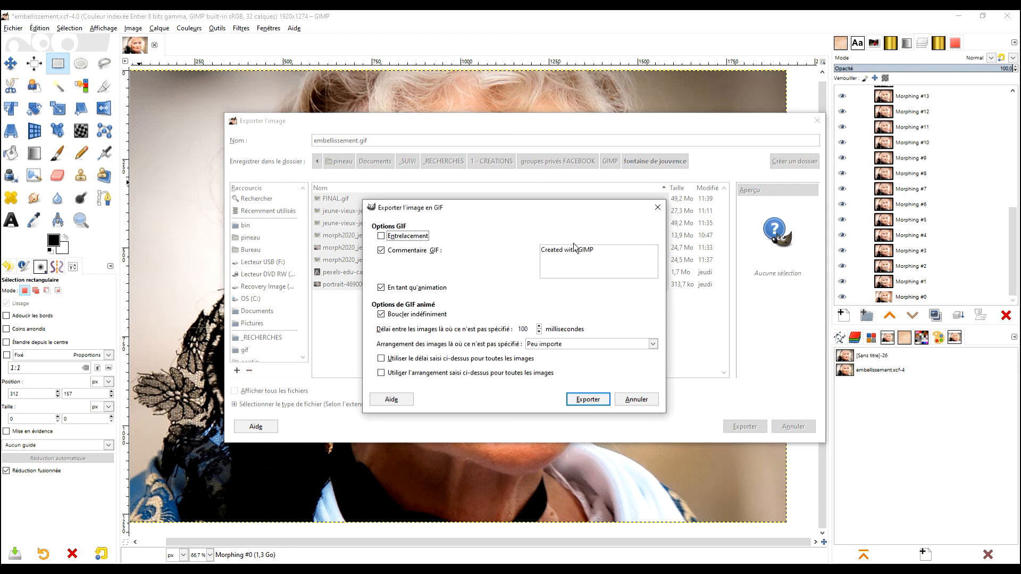
click(385, 289)
click(383, 288)
click(588, 399)
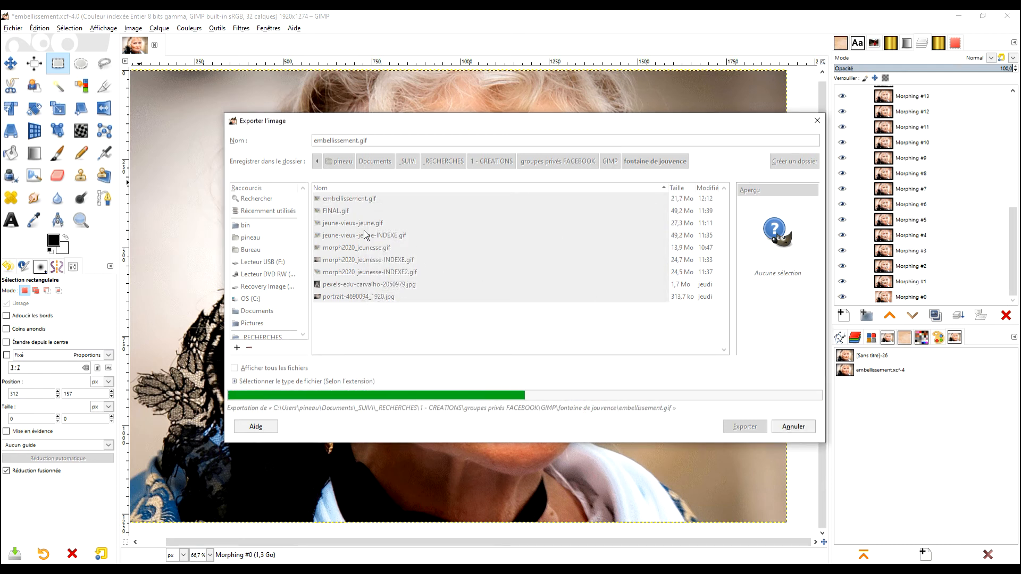
- Switch to the fontaine de jouvence folder, play the exported embellissement GIF in Photos, and close the viewer
mouse_move(118, 569)
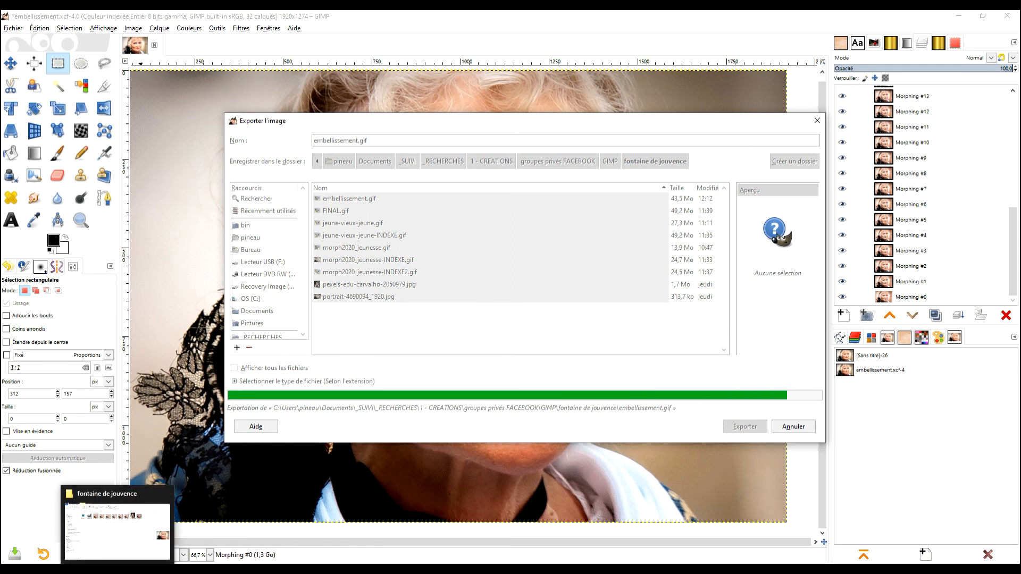
click(117, 567)
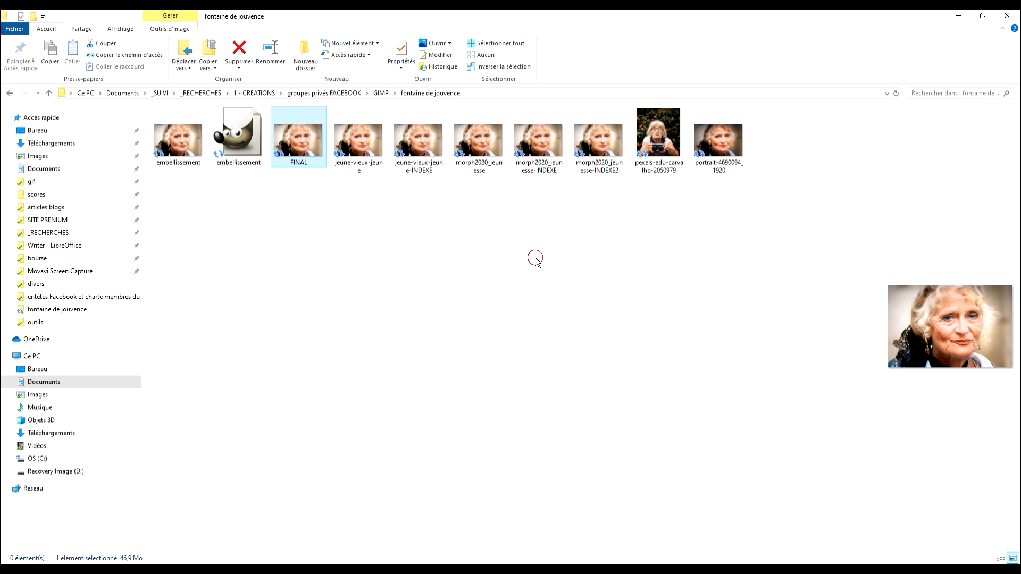
click(186, 150)
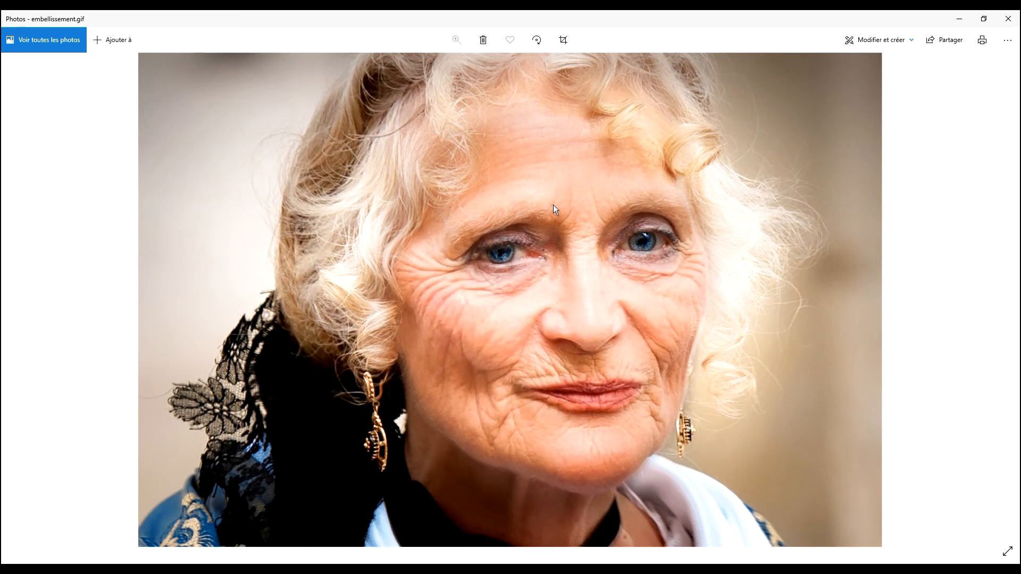
click(1006, 20)
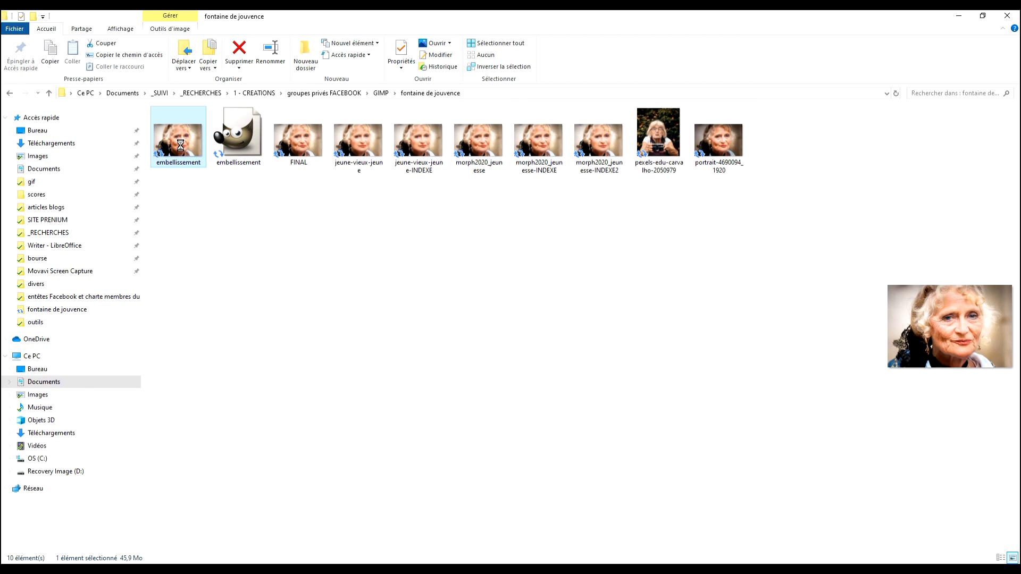
- Open the exported embellissement GIF from the folder in GIMP
right_click(180, 145)
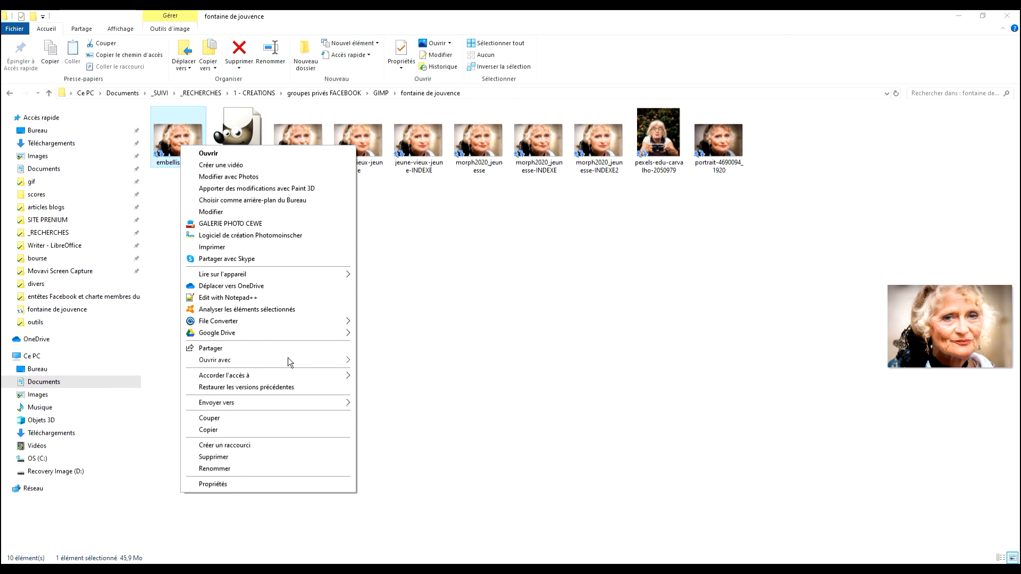
mouse_move(288, 359)
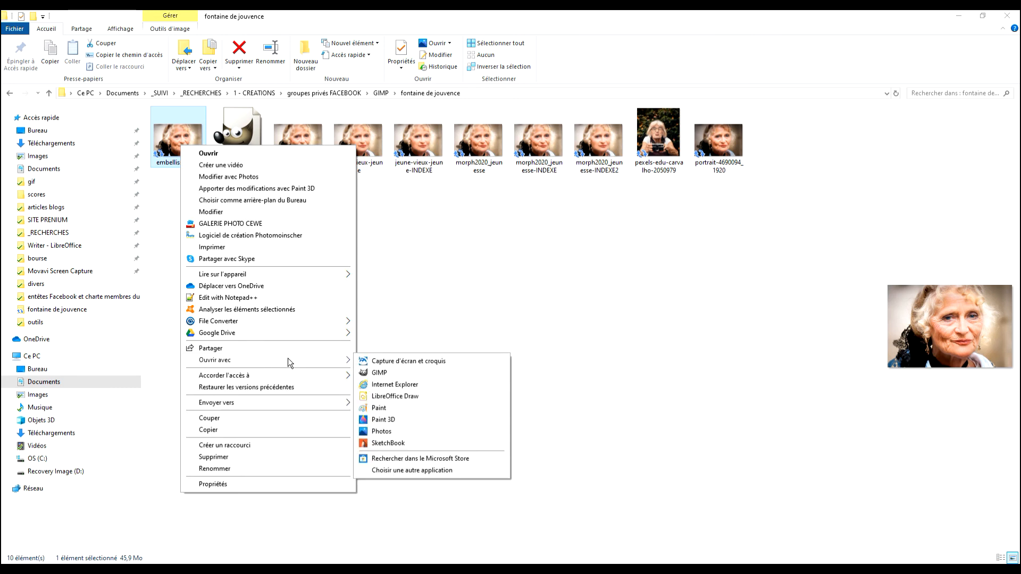
click(384, 375)
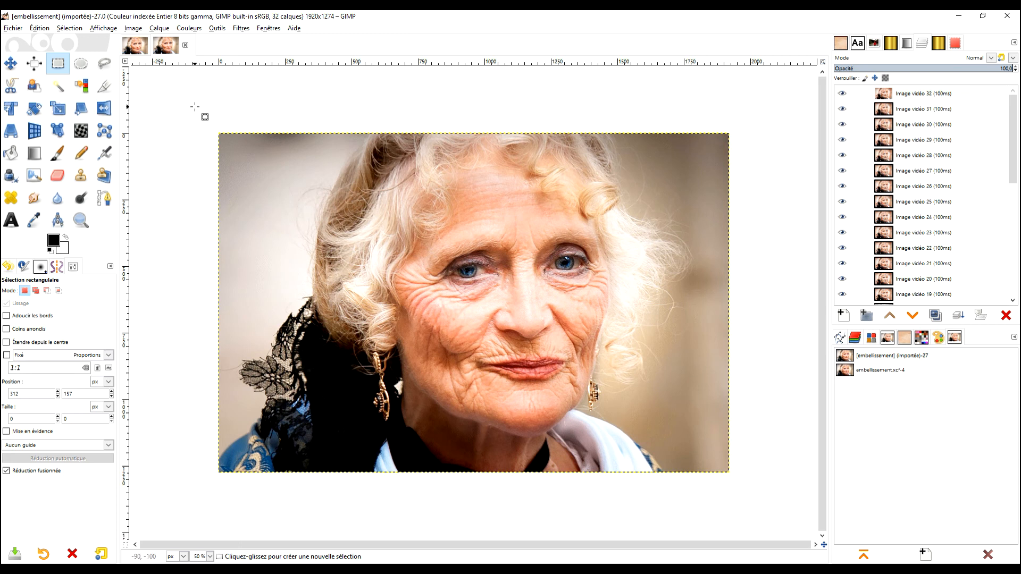
- Hide all frame layers of the imported GIF except Image vidéo 16
scroll(941, 185, down, 5)
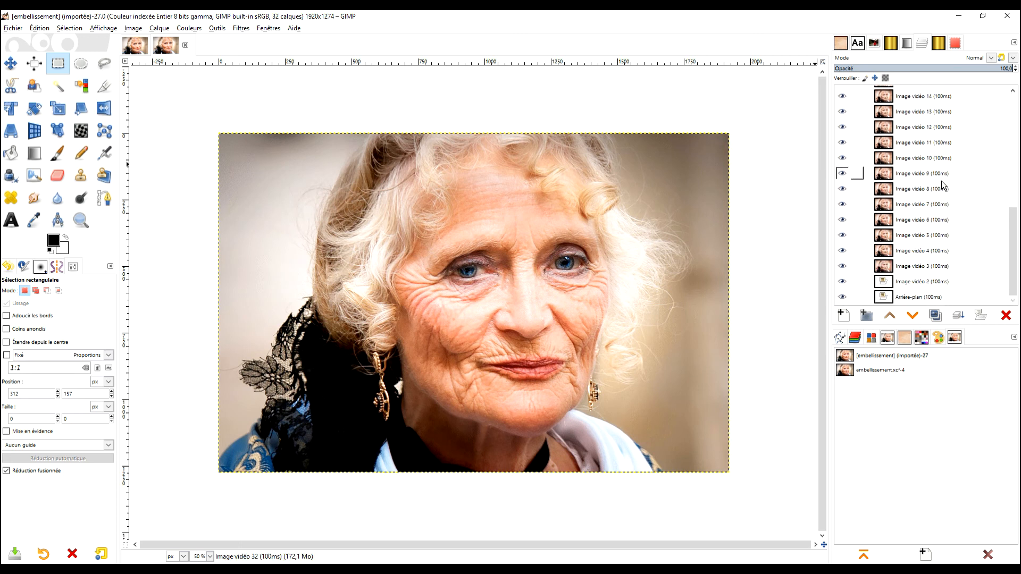
scroll(941, 185, up, 5)
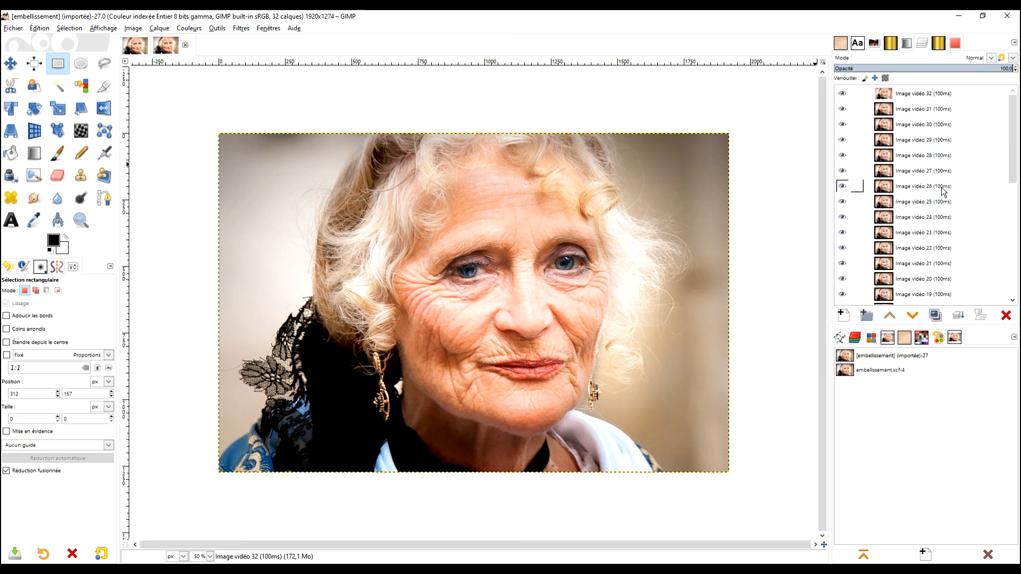
shift+click(841, 95)
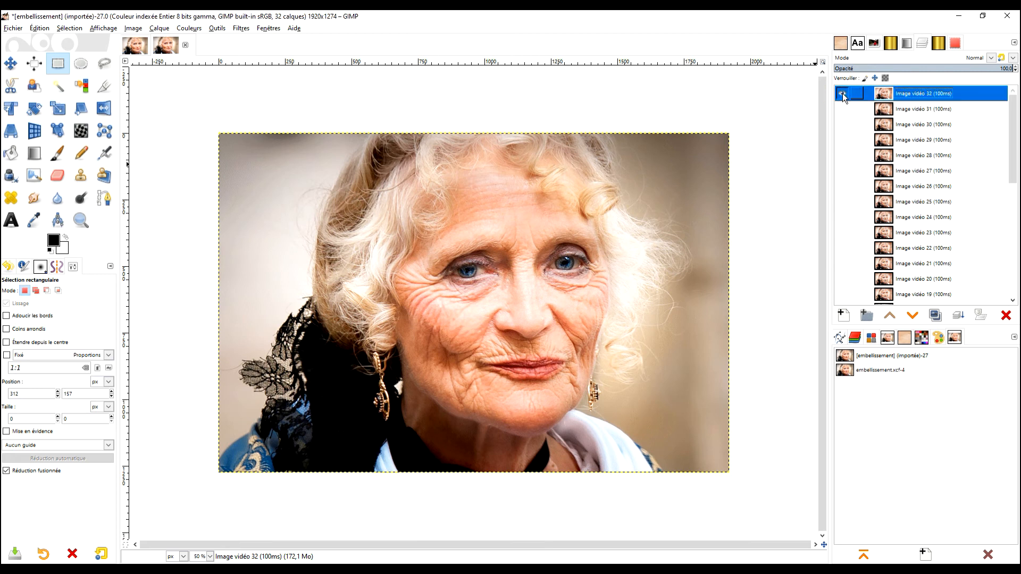
click(842, 94)
scroll(949, 219, down, 3)
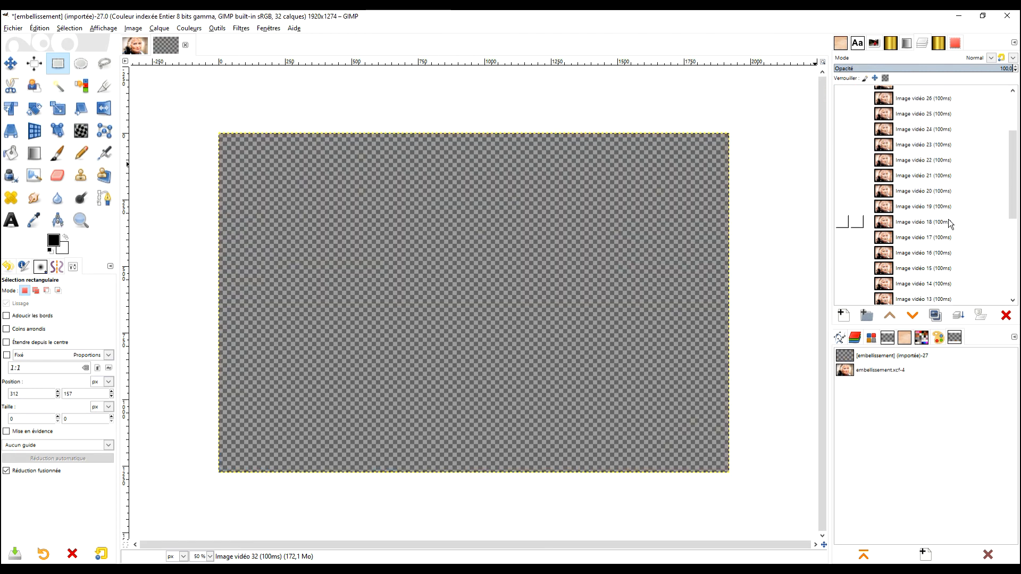
scroll(953, 194, down, 4)
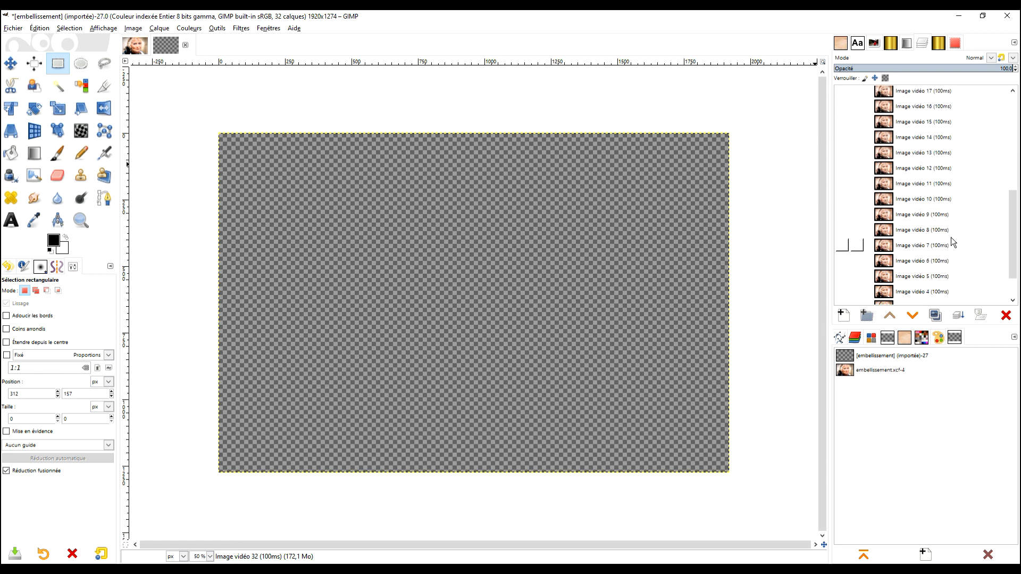
click(842, 107)
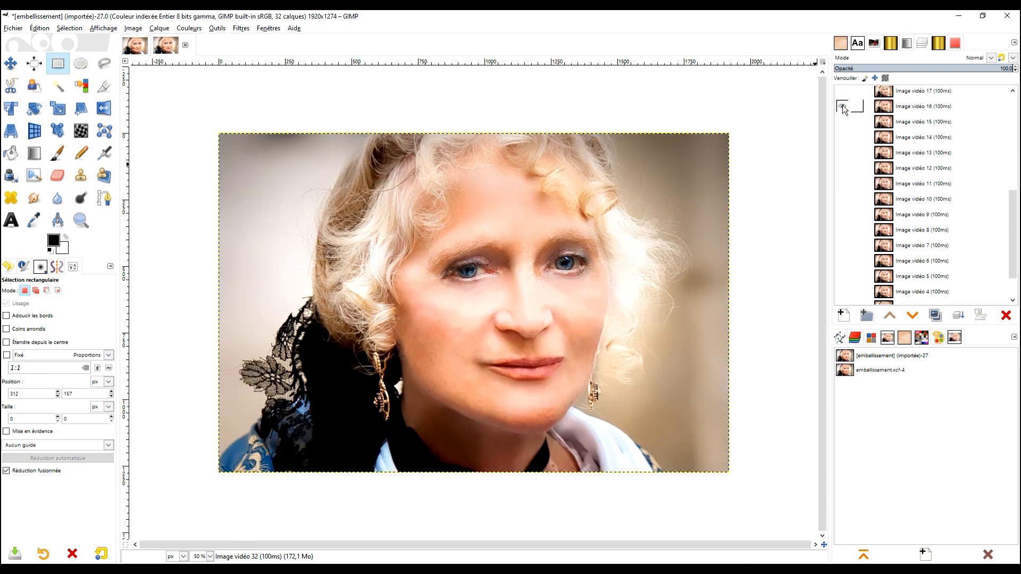
- Change the frame delay in the Image vidéo 16 layer name to 1000ms
scroll(959, 164, up, 3)
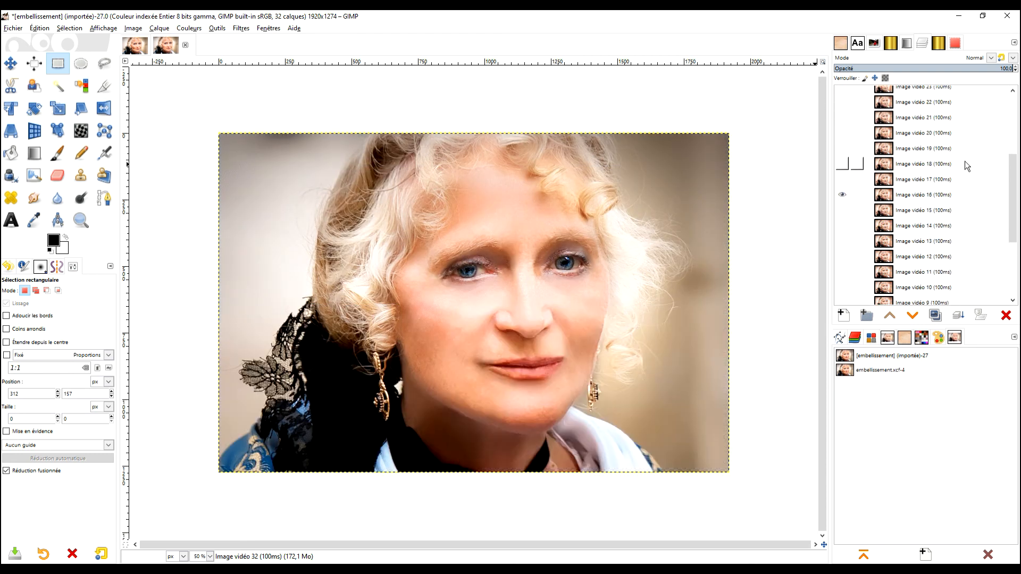
double_click(940, 197)
click(937, 194)
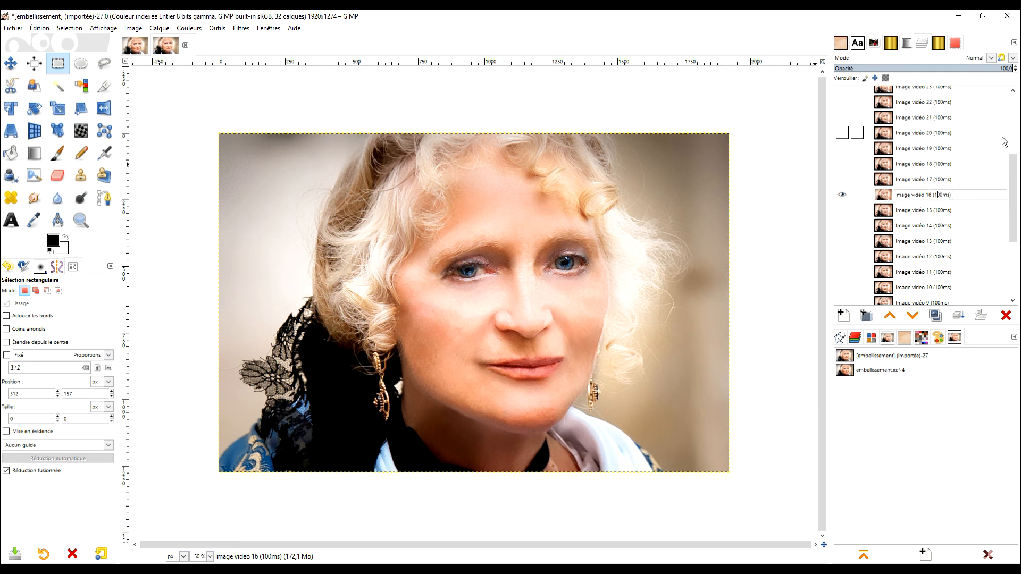
text(0)
key(Return)
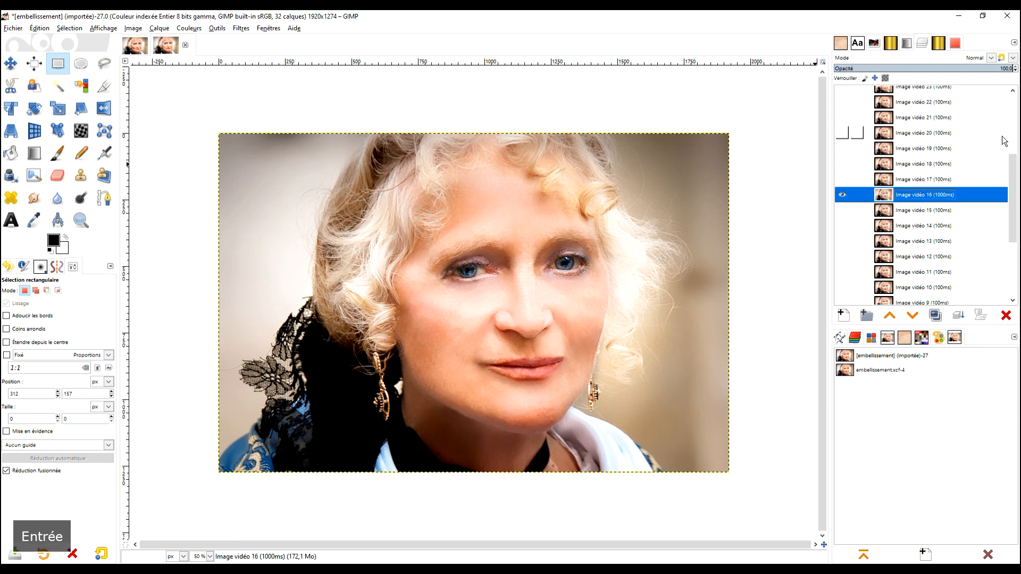
scroll(936, 228, down, 3)
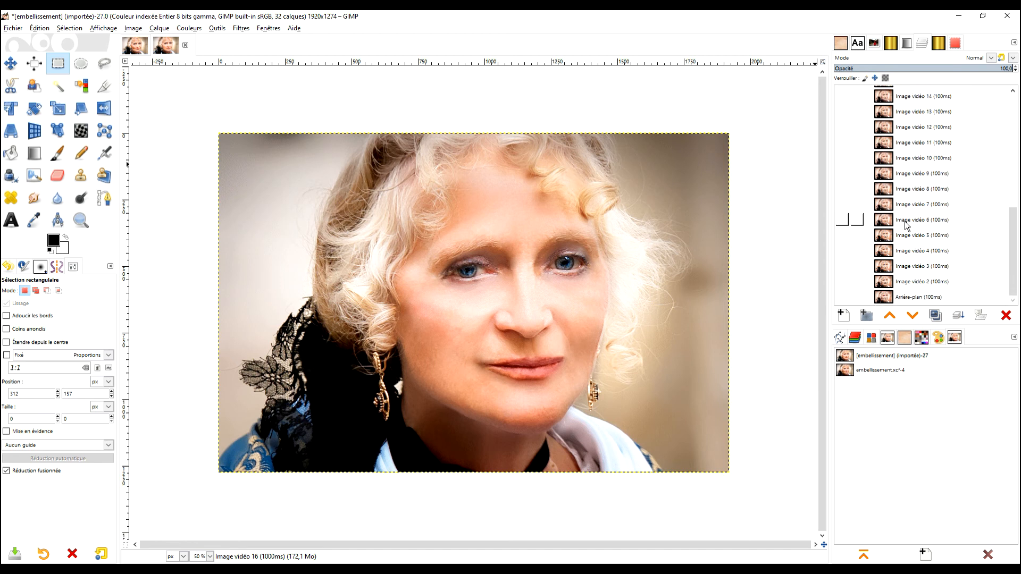
- Make all frame layers visible again and export the animation as embellissement2.gif in the fontaine de jouvence folder
shift+click(842, 297)
scroll(958, 171, up, 4)
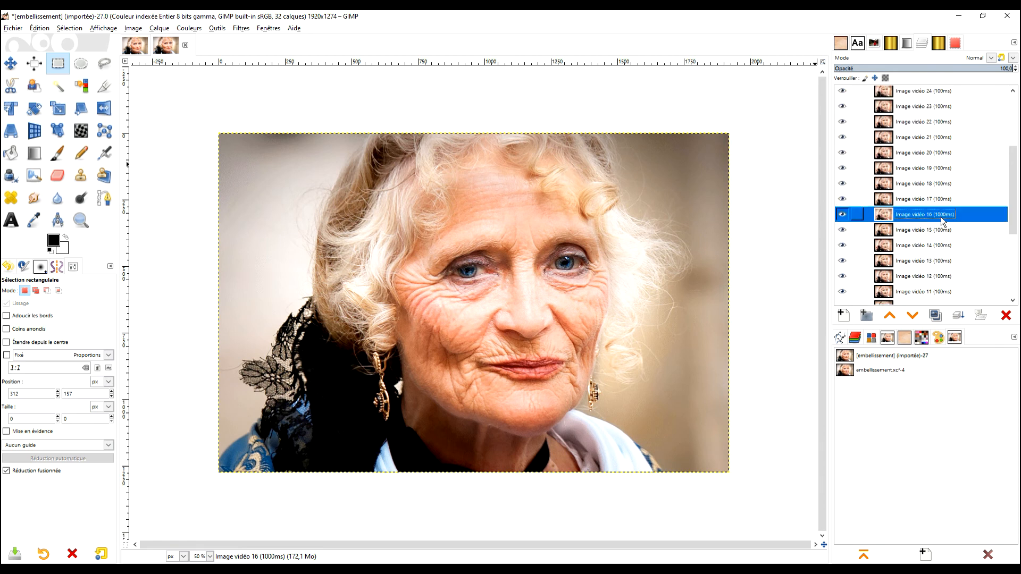
click(18, 29)
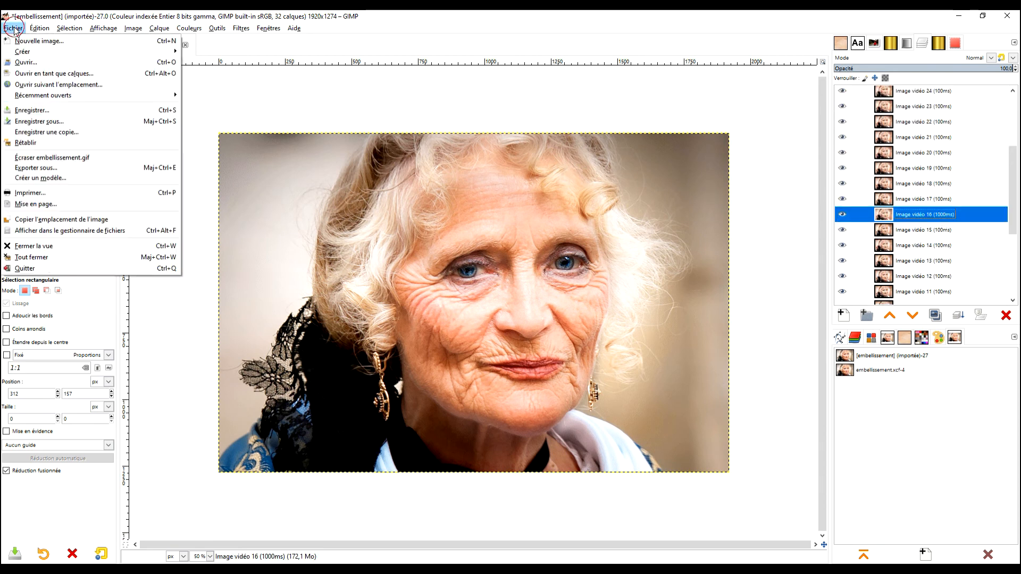
click(113, 170)
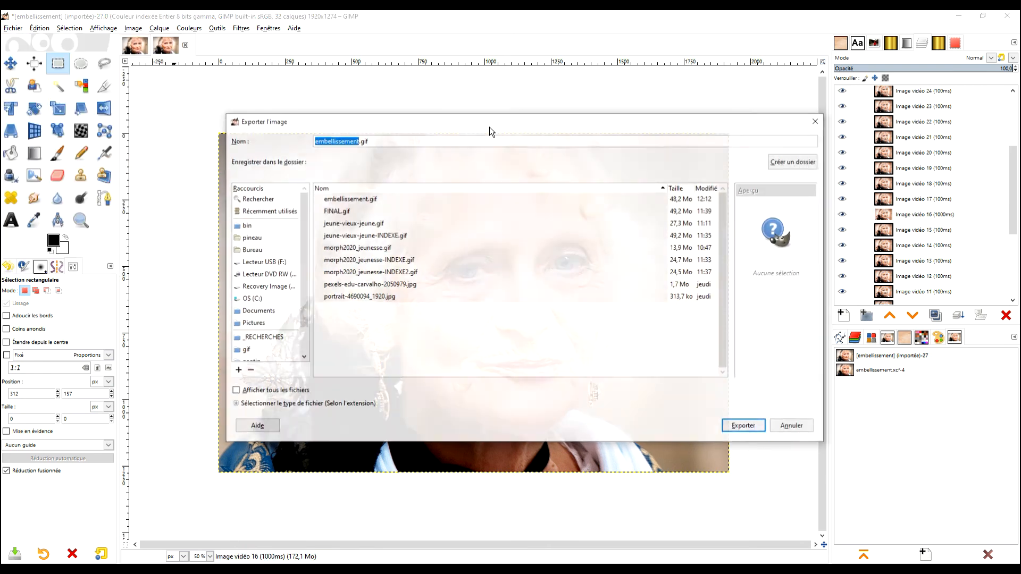
click(359, 141)
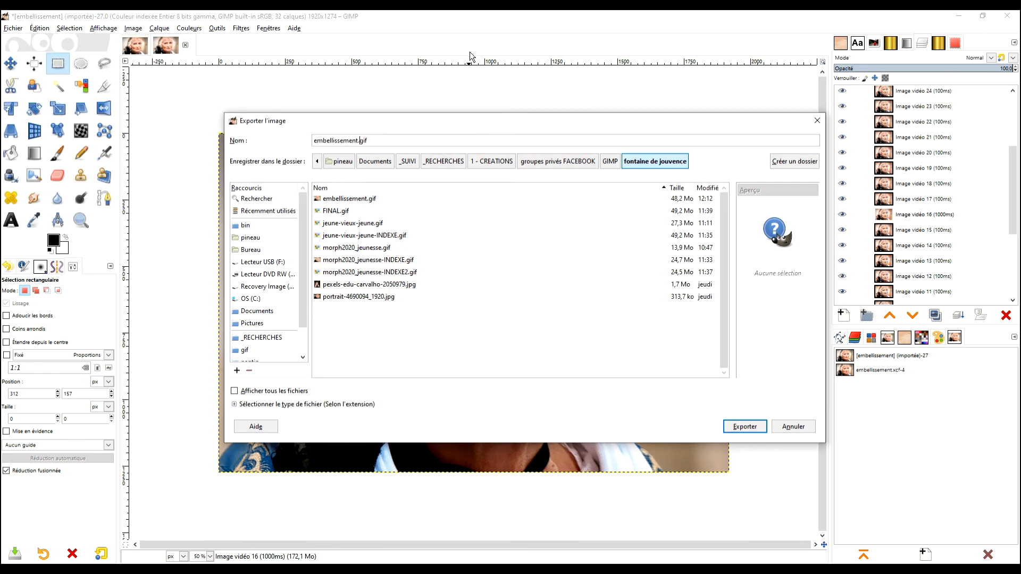
key(Left)
text(2)
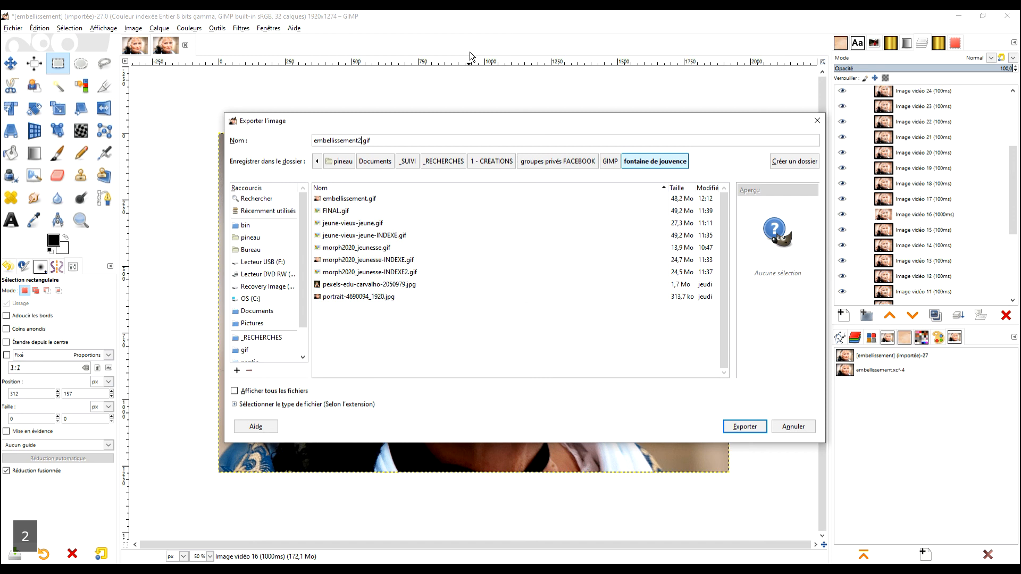
key(Return)
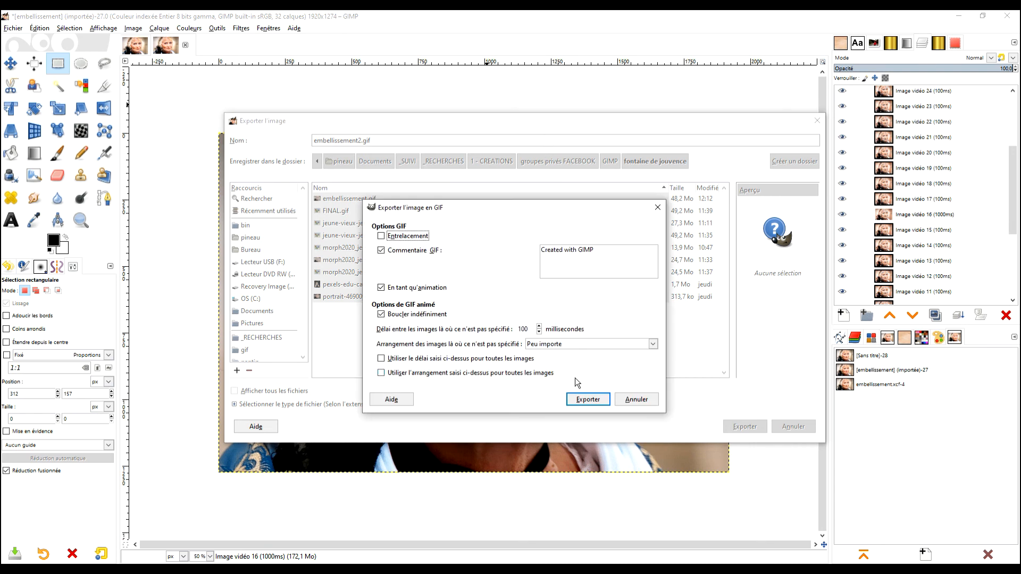
click(587, 399)
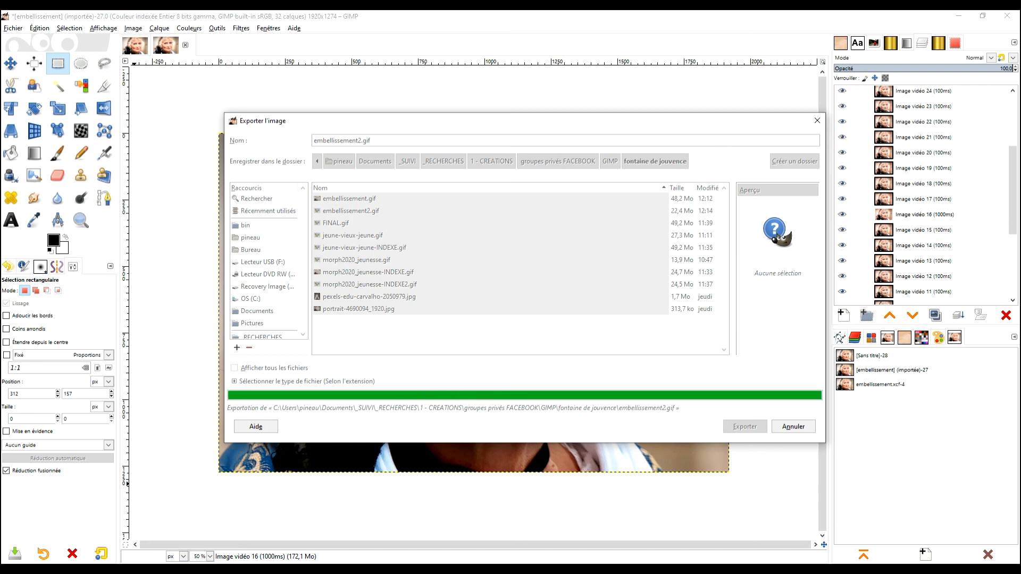
- Switch to the fontaine de jouvence folder in File Explorer, play embellissement2.gif in Photos, and minimize the viewer
mouse_move(117, 570)
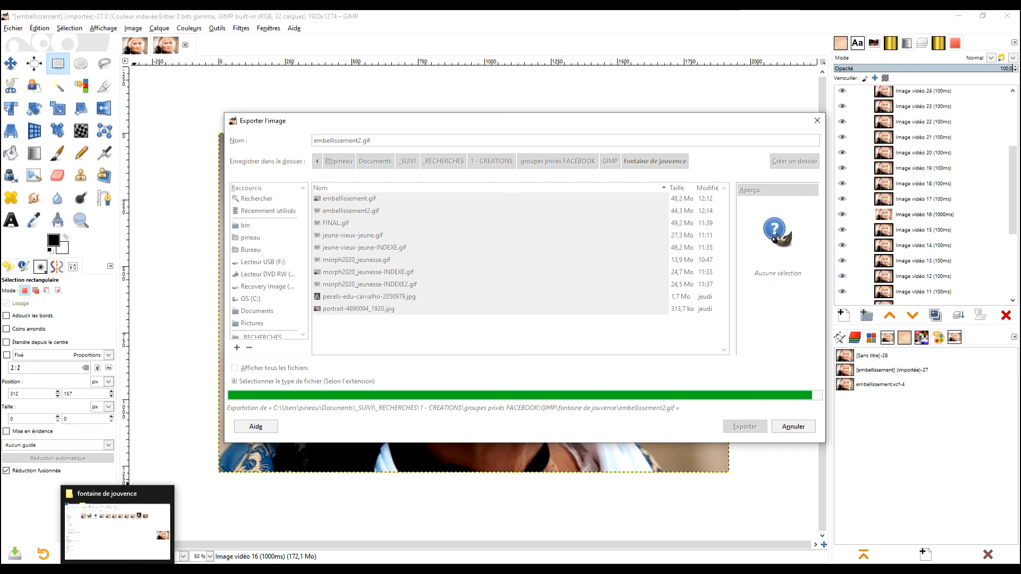
click(118, 570)
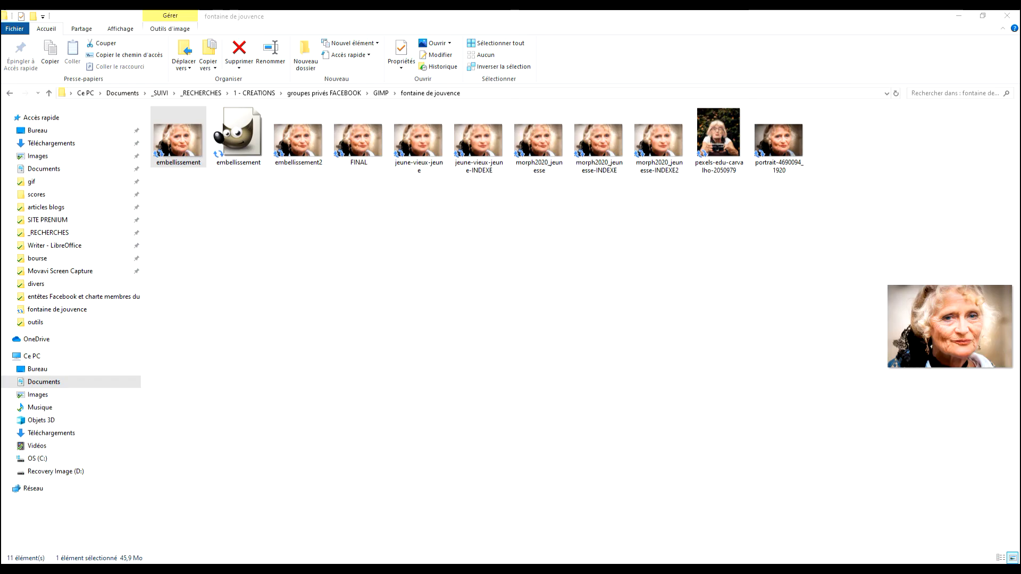
click(544, 307)
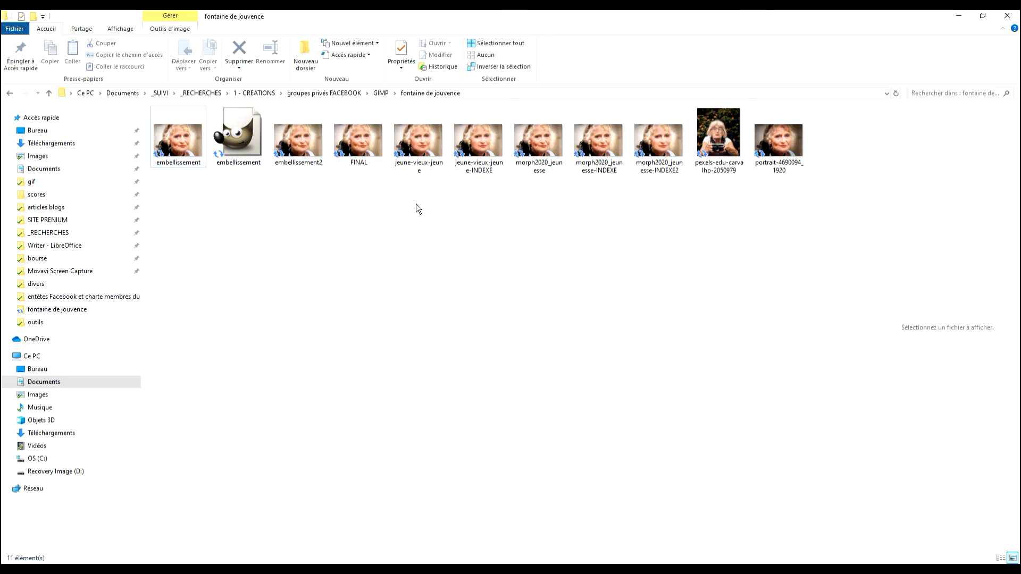
click(305, 163)
double_click(305, 142)
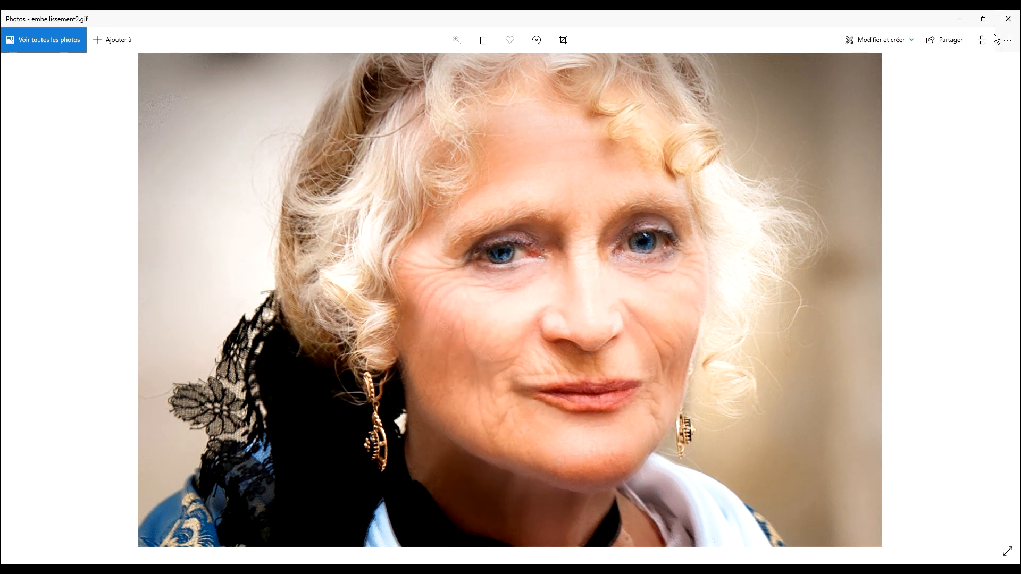
click(959, 19)
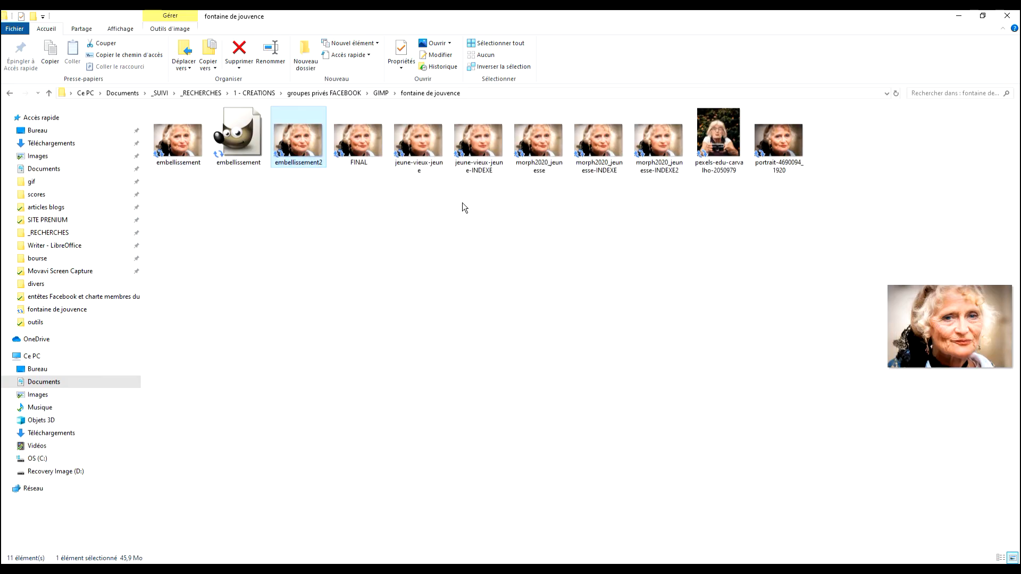
- Play jeune-vieux-jeune.gif in Photos to compare its image quality, close the viewer, and select embellissement2 in the folder
double_click(424, 150)
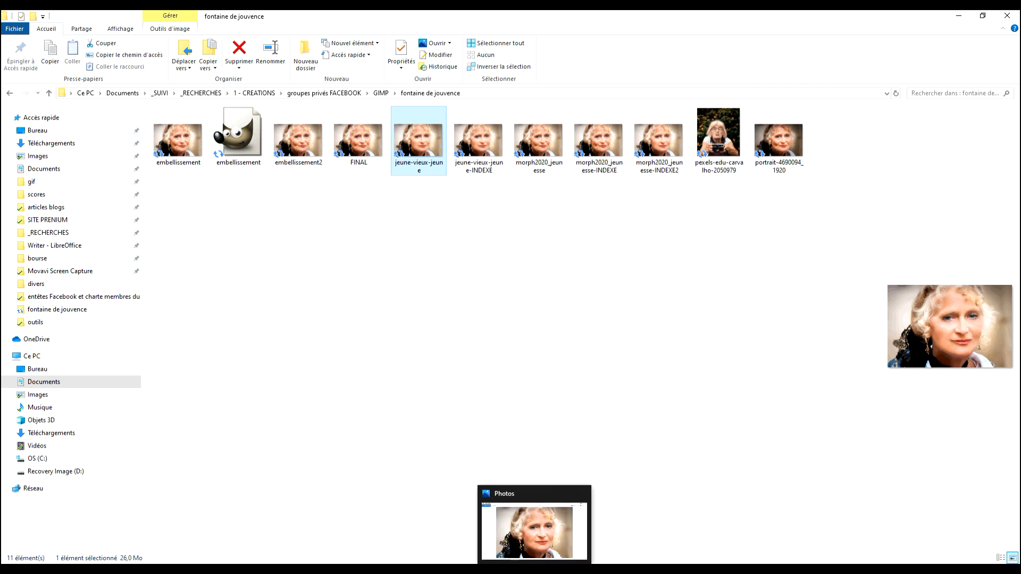
click(531, 566)
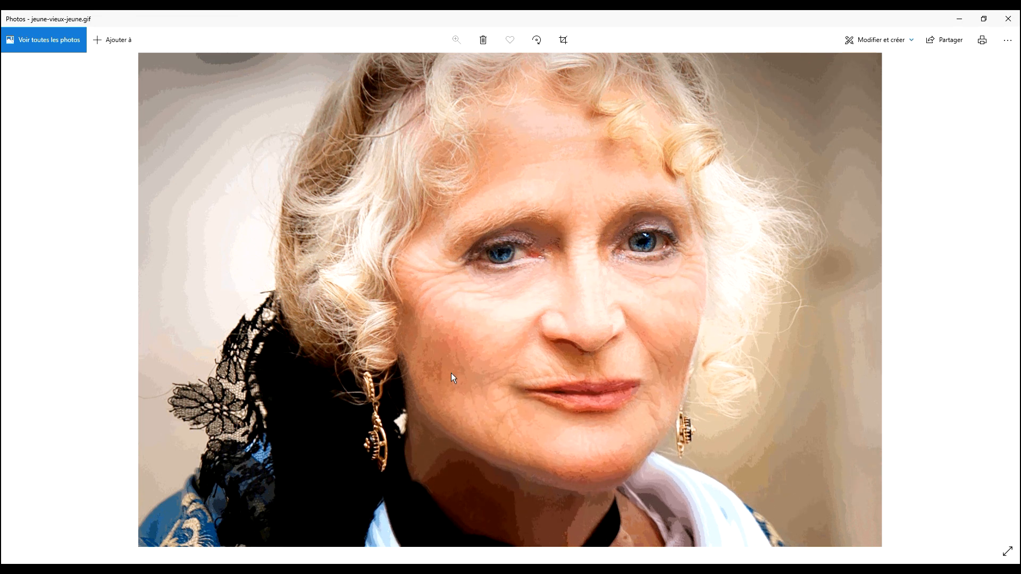
click(1008, 20)
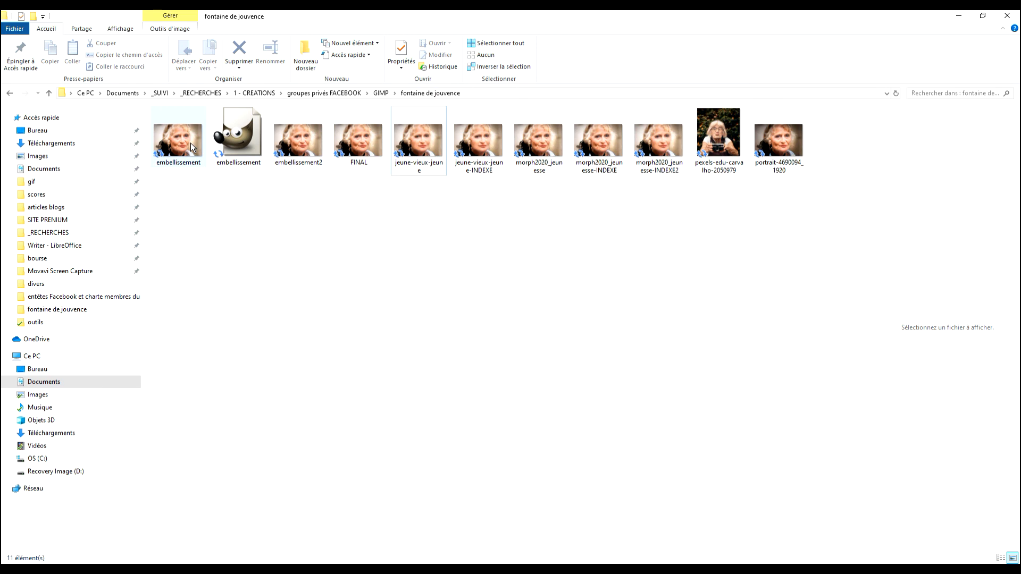
click(292, 144)
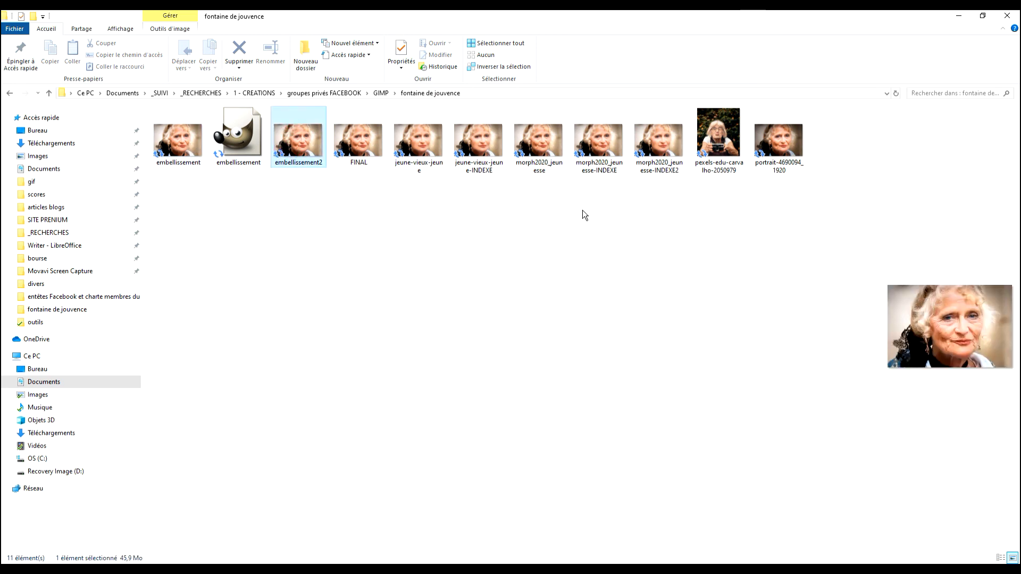